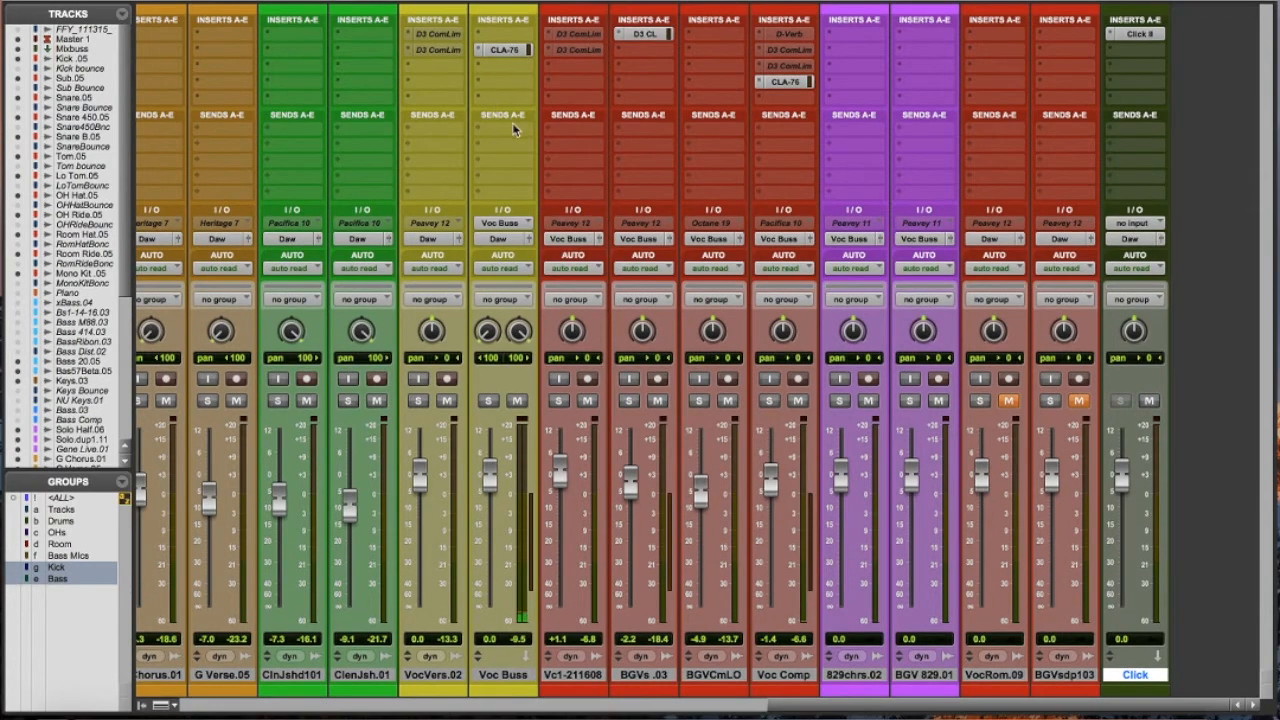
{"action": "left_click", "coordinate": [485, 66]}
{"action": "mouse_move", "coordinate": [491, 67]}
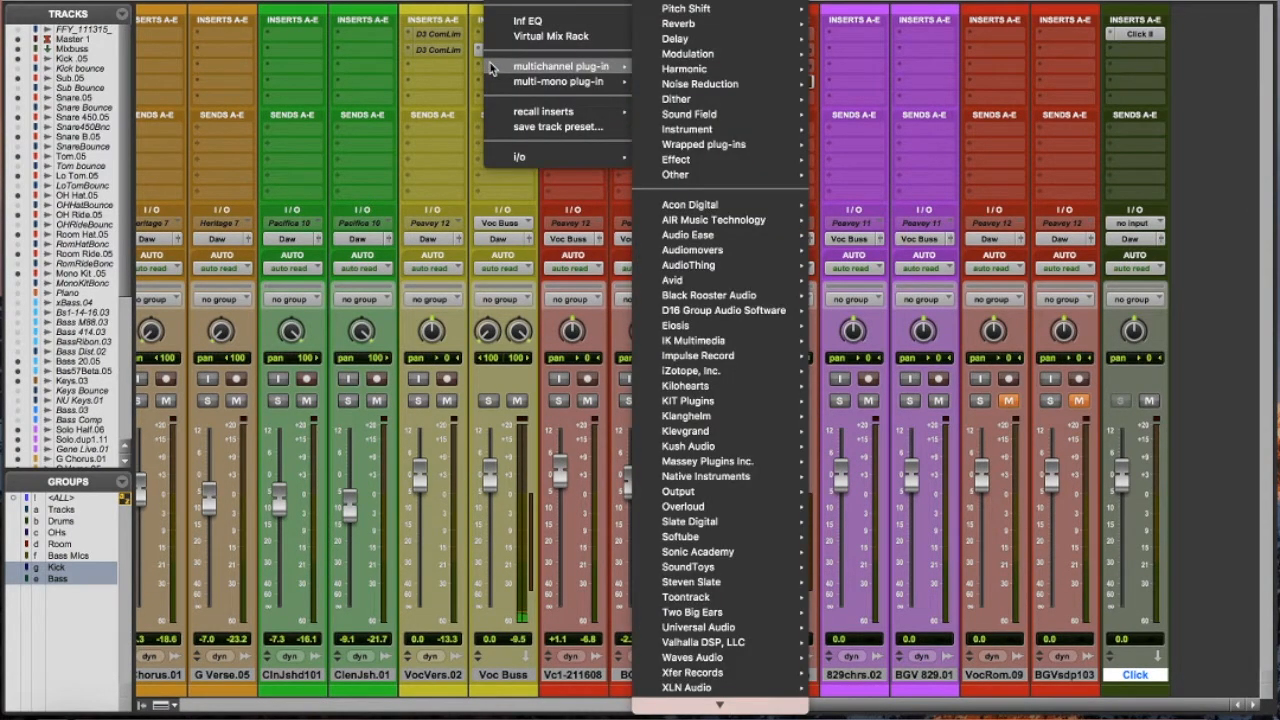
{"action": "left_click", "coordinate": [596, 197]}
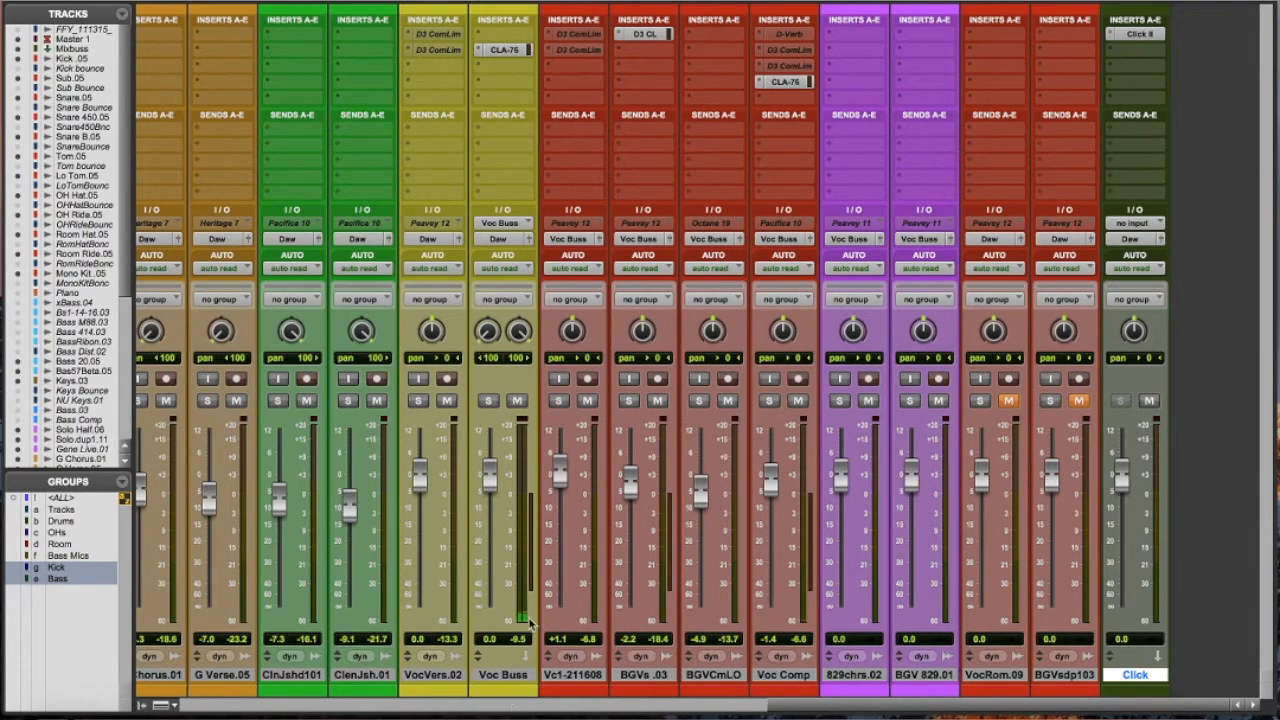
Insert a stereo D-Verb in the last visible insert slot of Voc Buss, set its mix to 46%, and compare it with bypass.
{"action": "left_click", "coordinate": [480, 94]}
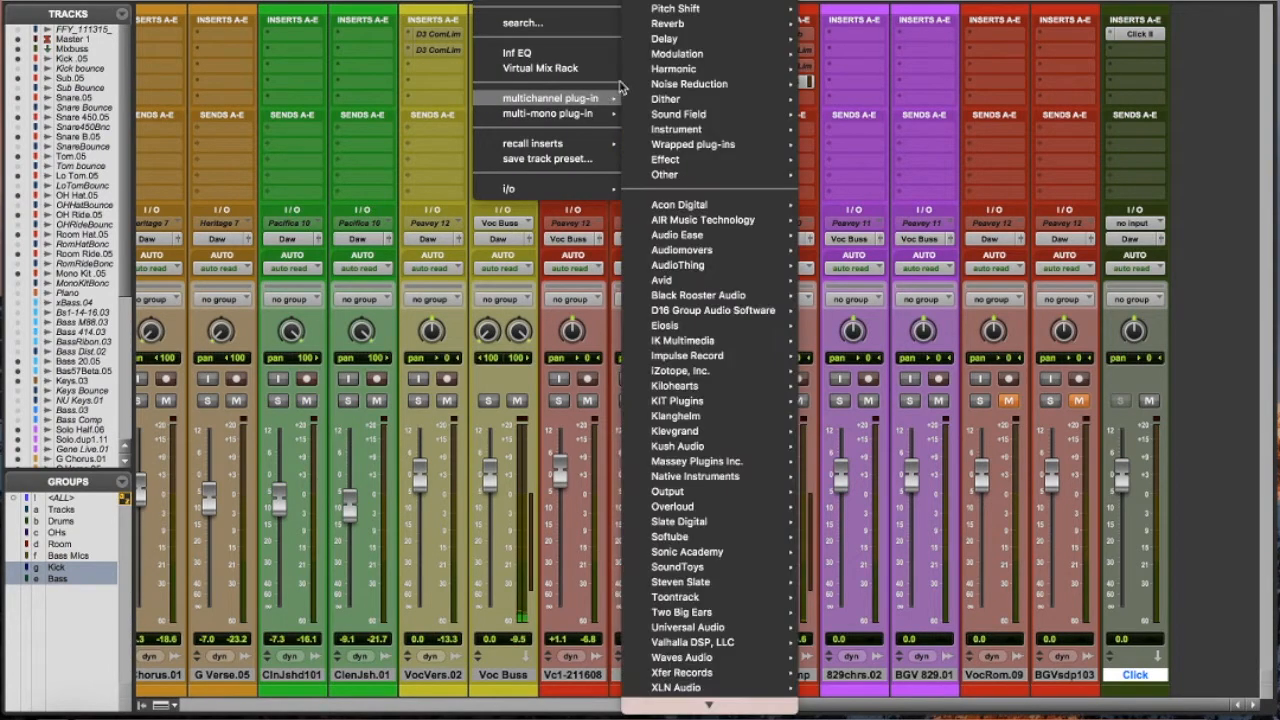
{"action": "mouse_move", "coordinate": [590, 98]}
{"action": "mouse_move", "coordinate": [741, 24]}
{"action": "left_click", "coordinate": [843, 133]}
{"action": "left_click_drag", "start_coordinate": [319, 289], "coordinate": [285, 290]}
{"action": "left_click", "coordinate": [384, 21]}
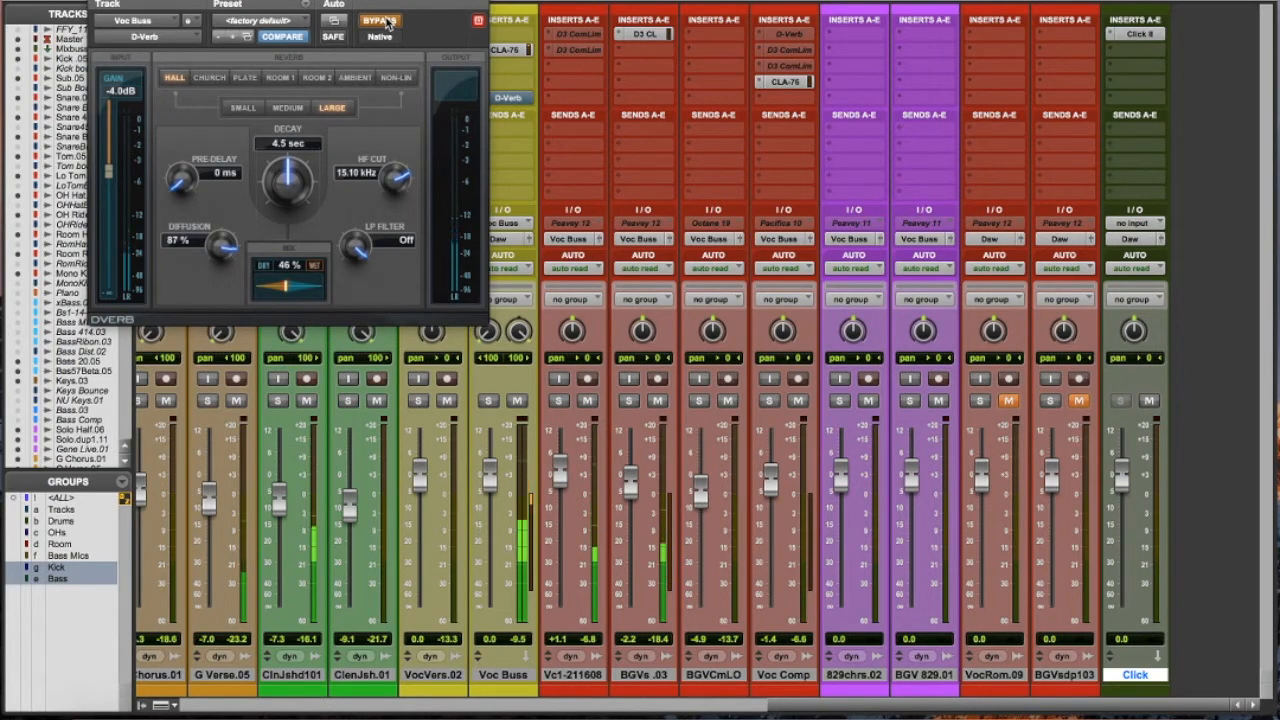
{"action": "left_click", "coordinate": [386, 21]}
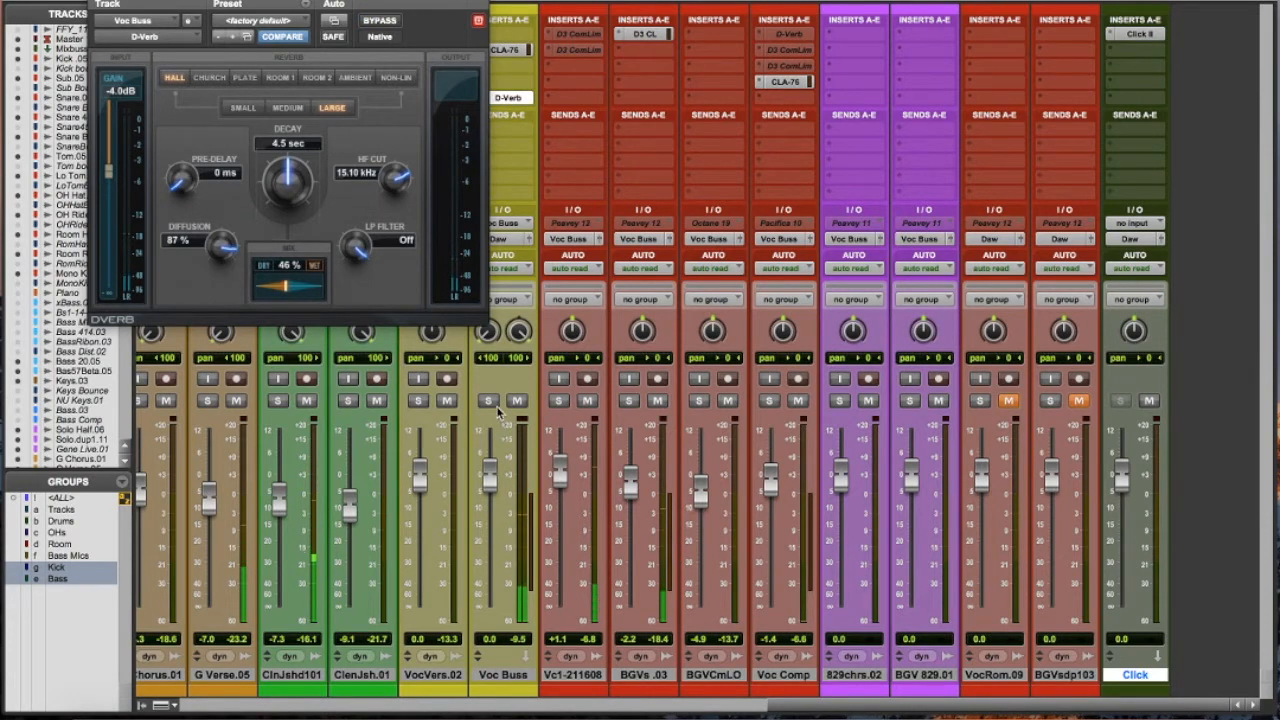
Set D-Verb's input gain to 0.0 dB, try its mix at 12% and then 49%, and stop playback.
{"action": "left_click_drag", "start_coordinate": [285, 287], "coordinate": [263, 287]}
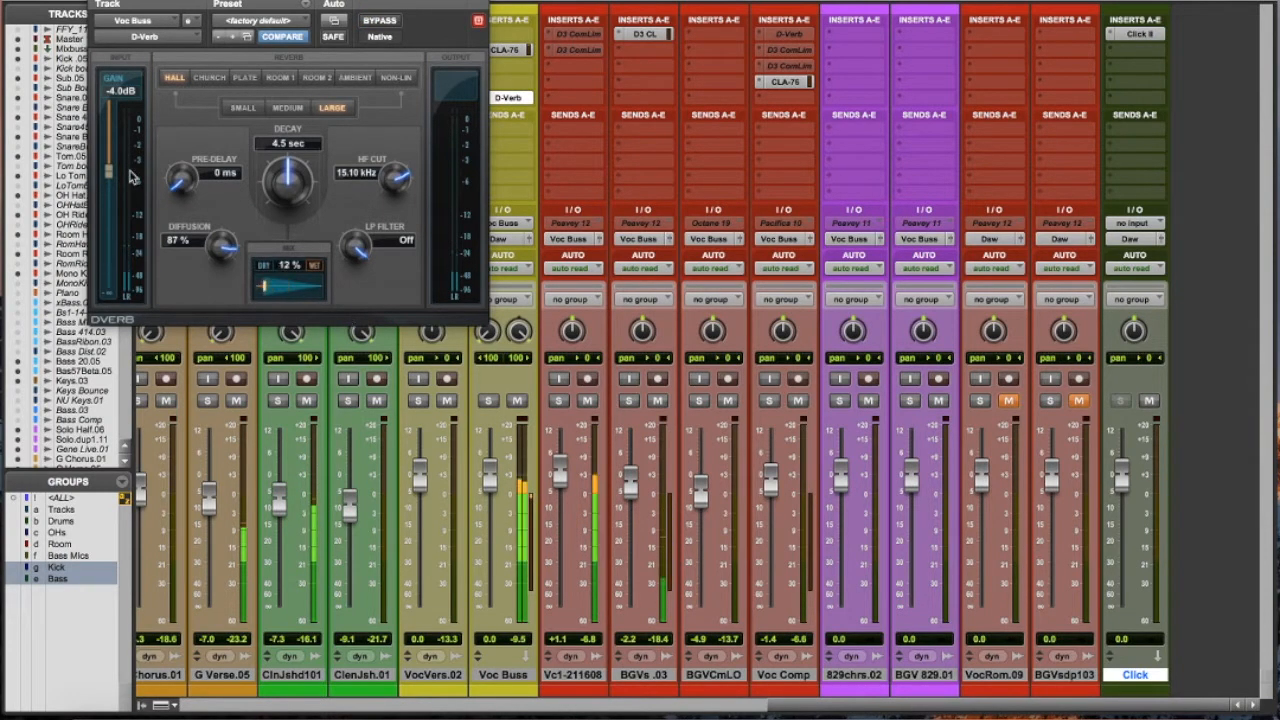
{"action": "left_click", "coordinate": [108, 170], "text": "alt"}
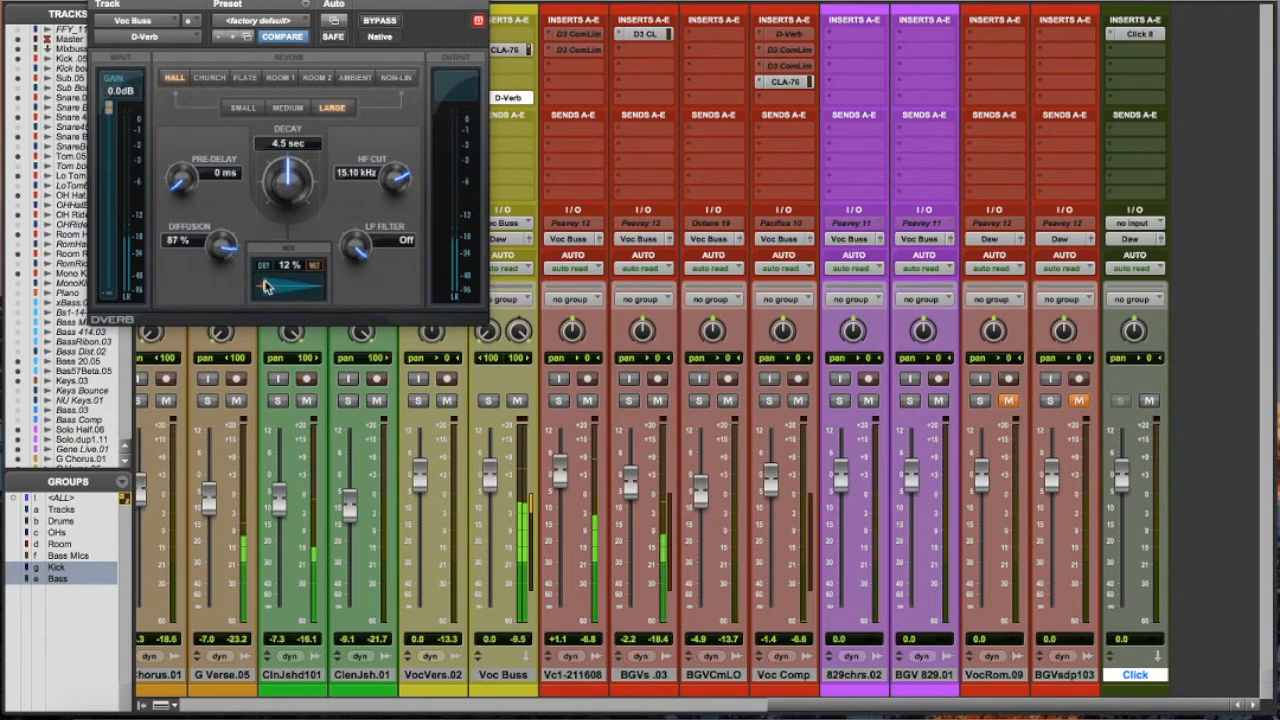
{"action": "left_click_drag", "start_coordinate": [265, 287], "coordinate": [295, 287]}
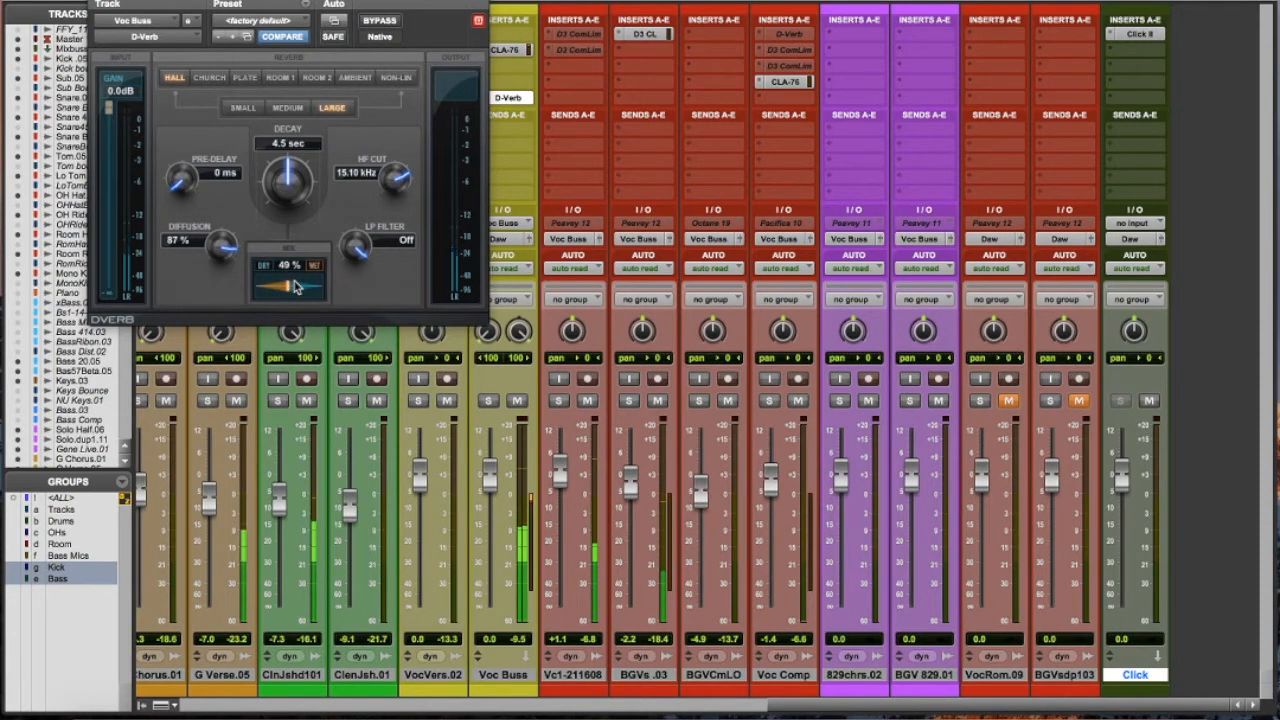
{"action": "key", "text": "space"}
{"action": "left_click", "coordinate": [98, 1]}
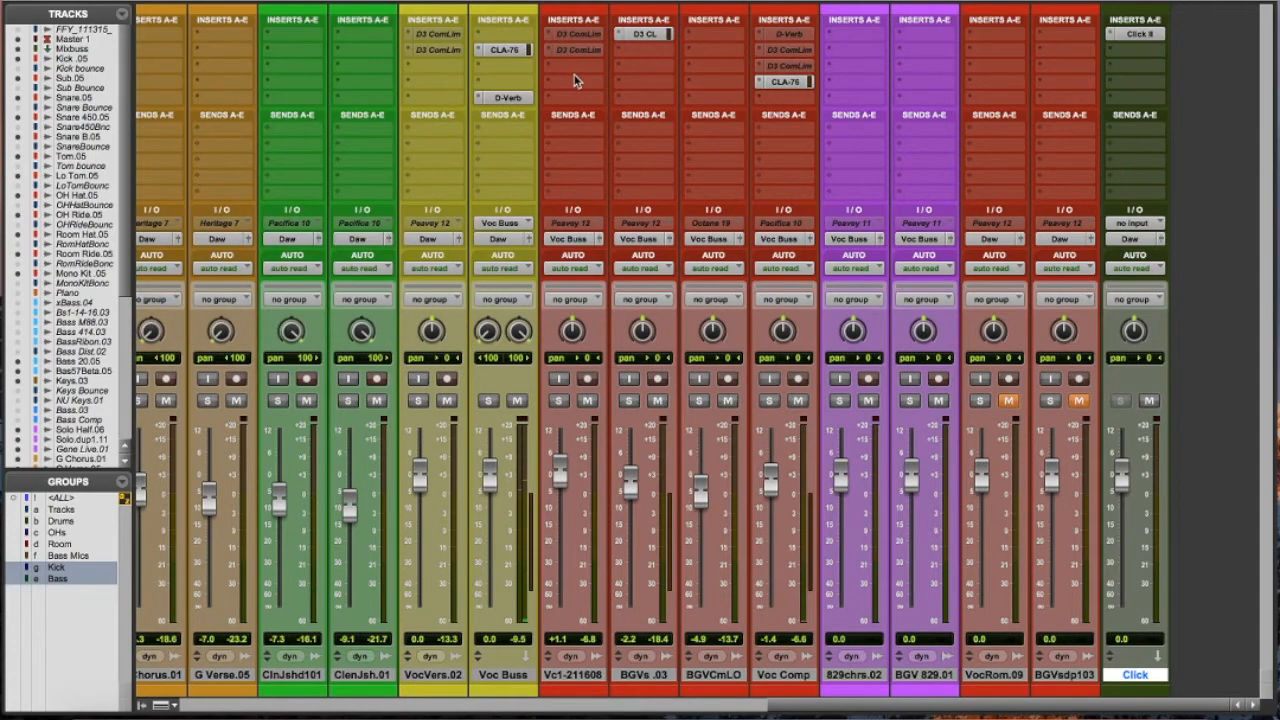
Insert a stereo H-Delay directly below the CLA-76 on Voc Buss and set its delay time to 1/8.
{"action": "left_click", "coordinate": [482, 67]}
{"action": "mouse_move", "coordinate": [560, 66]}
{"action": "mouse_move", "coordinate": [700, 38]}
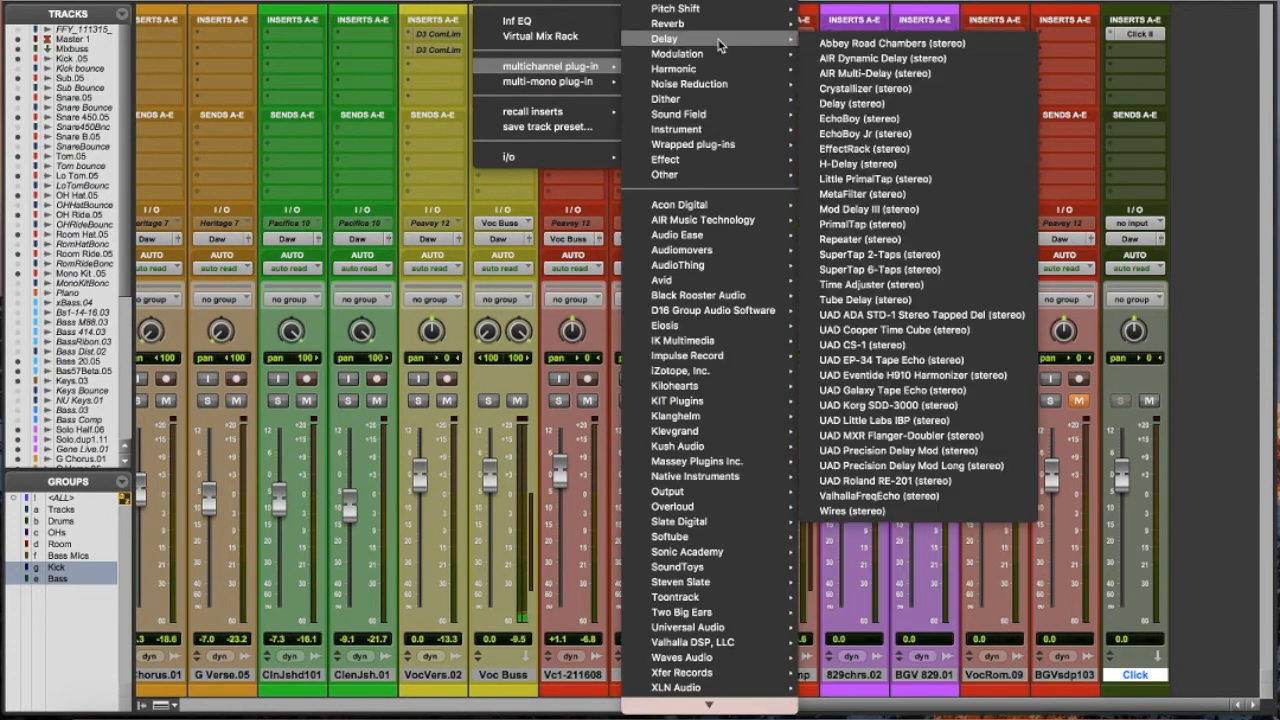
{"action": "left_click", "coordinate": [934, 161]}
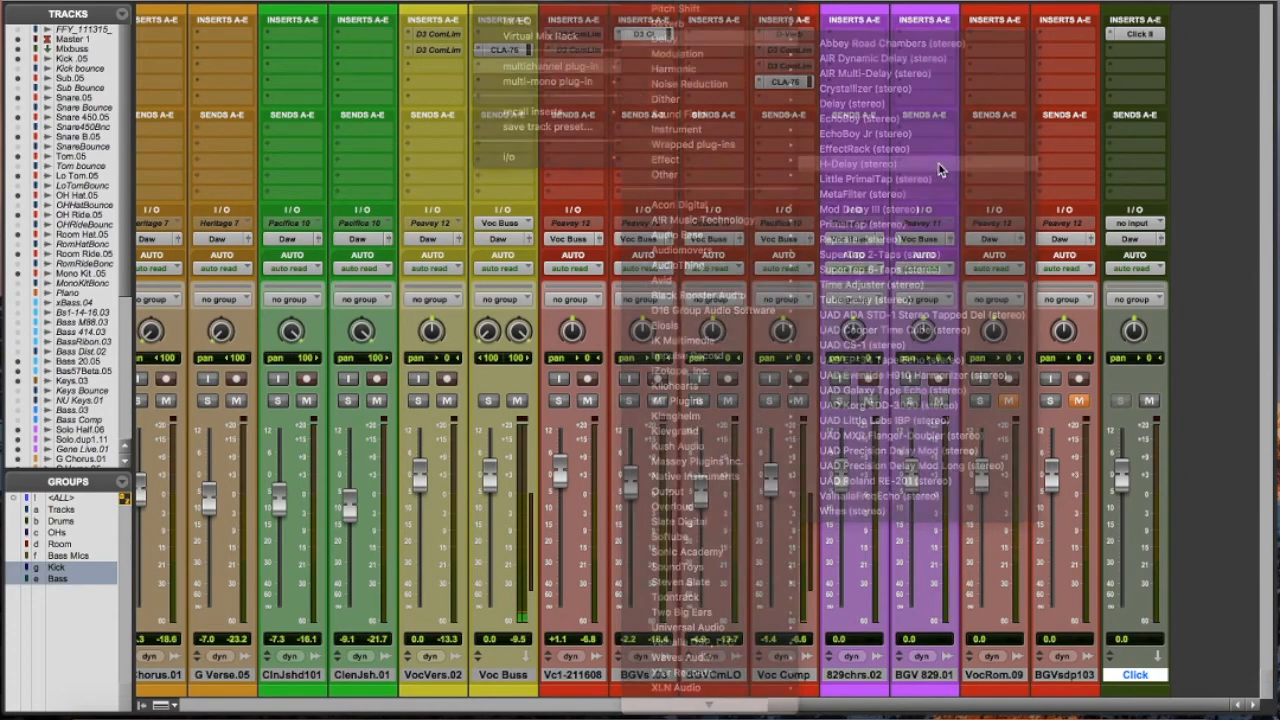
{"action": "mouse_move", "coordinate": [708, 126]}
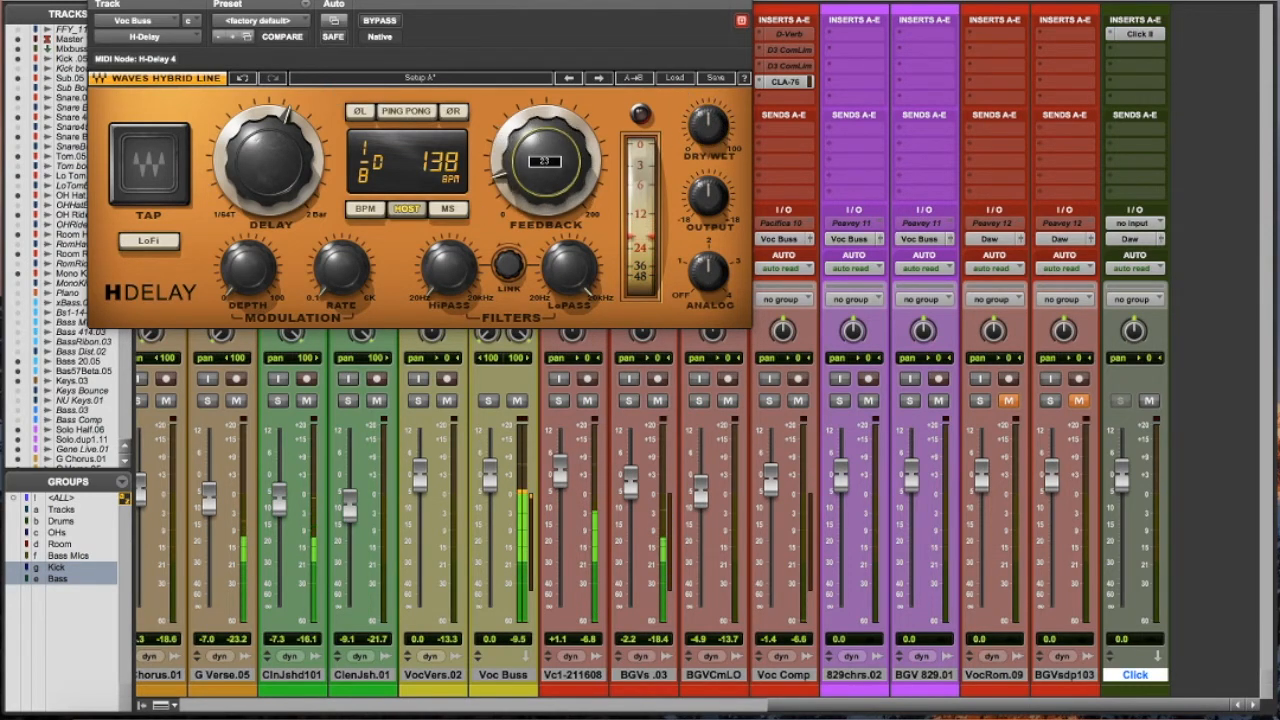
{"action": "left_click_drag", "start_coordinate": [277, 152], "coordinate": [278, 160]}
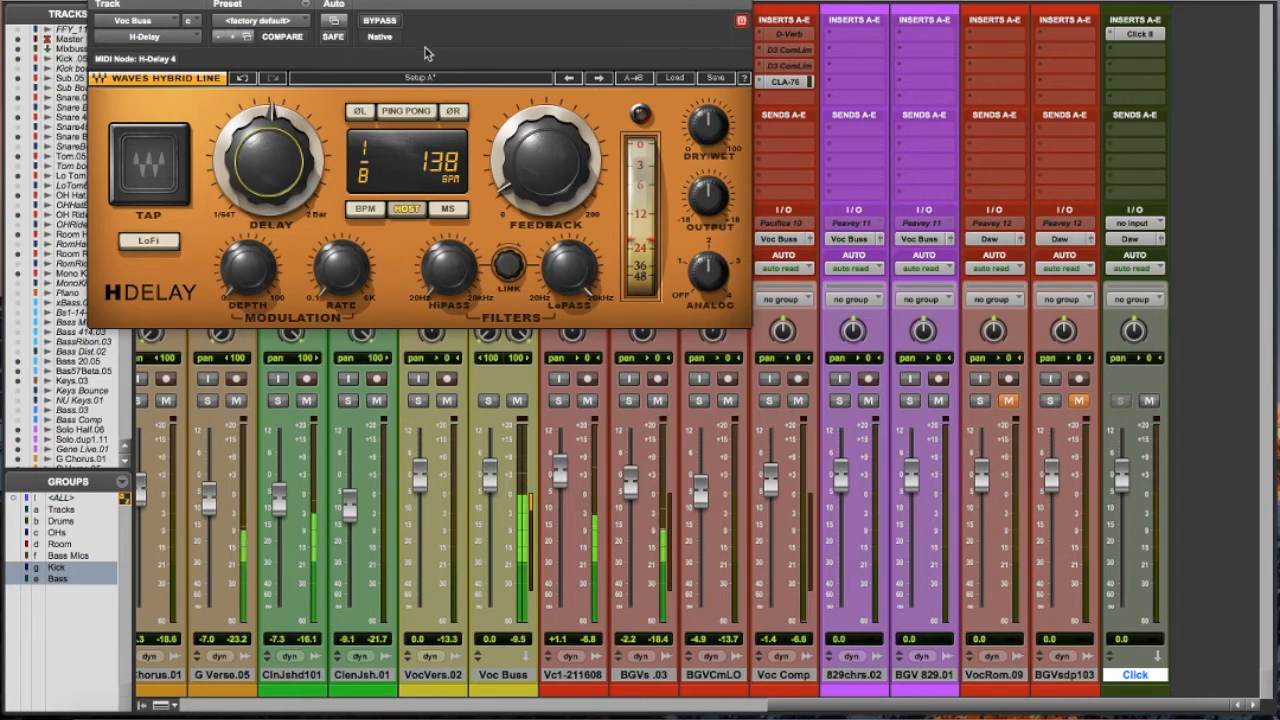
Bypass the H-Delay on Voc Buss and clear it from its insert slot.
{"action": "left_click", "coordinate": [380, 20]}
{"action": "left_click", "coordinate": [97, 1]}
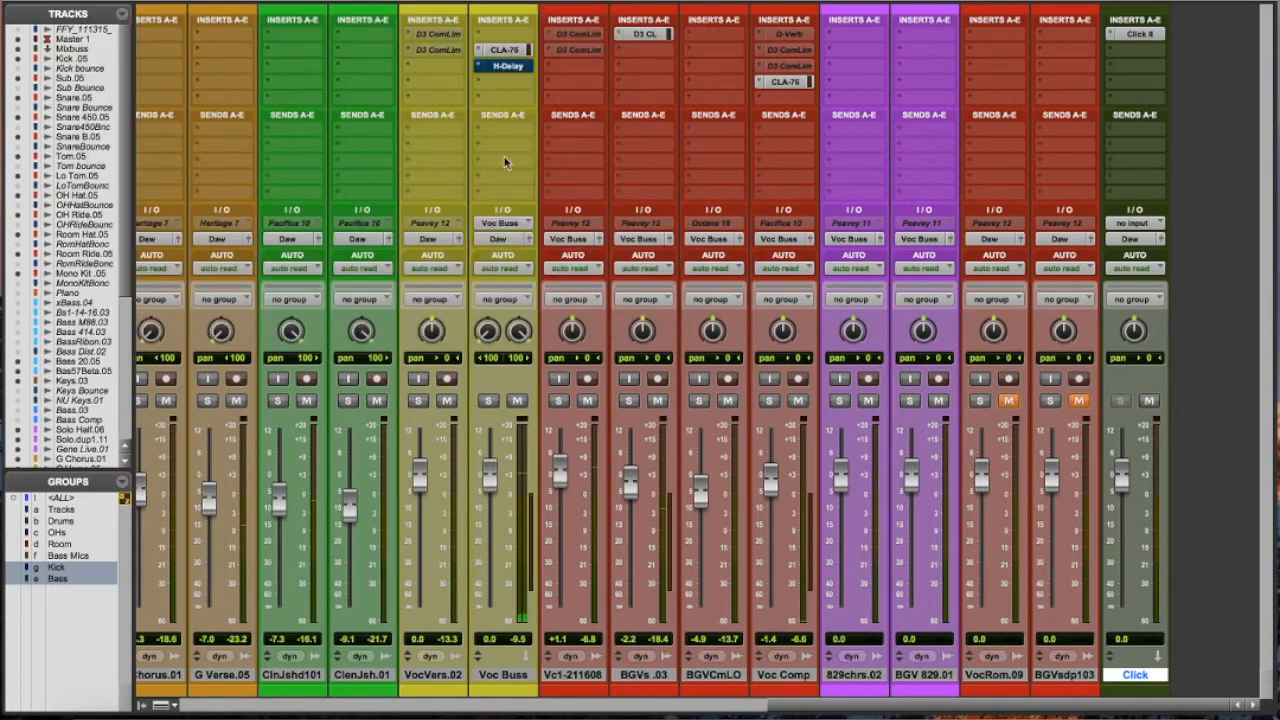
{"action": "left_click", "coordinate": [480, 72]}
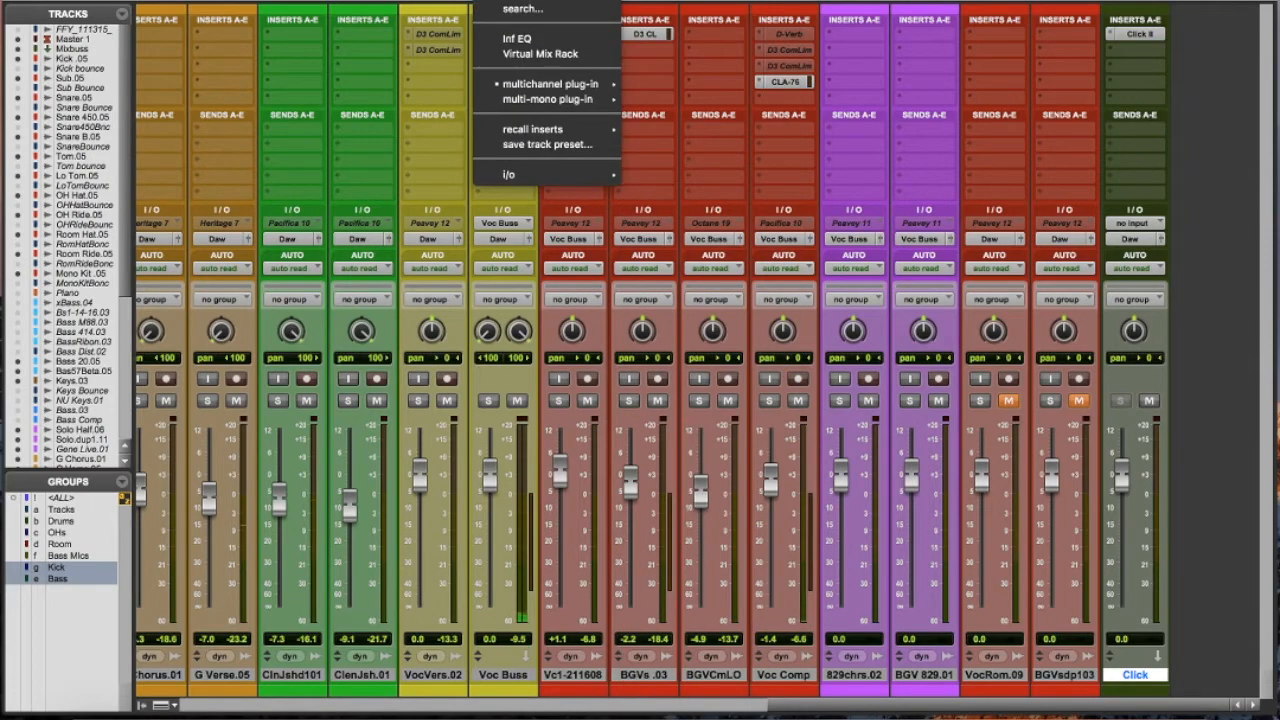
{"action": "left_click", "coordinate": [528, 168]}
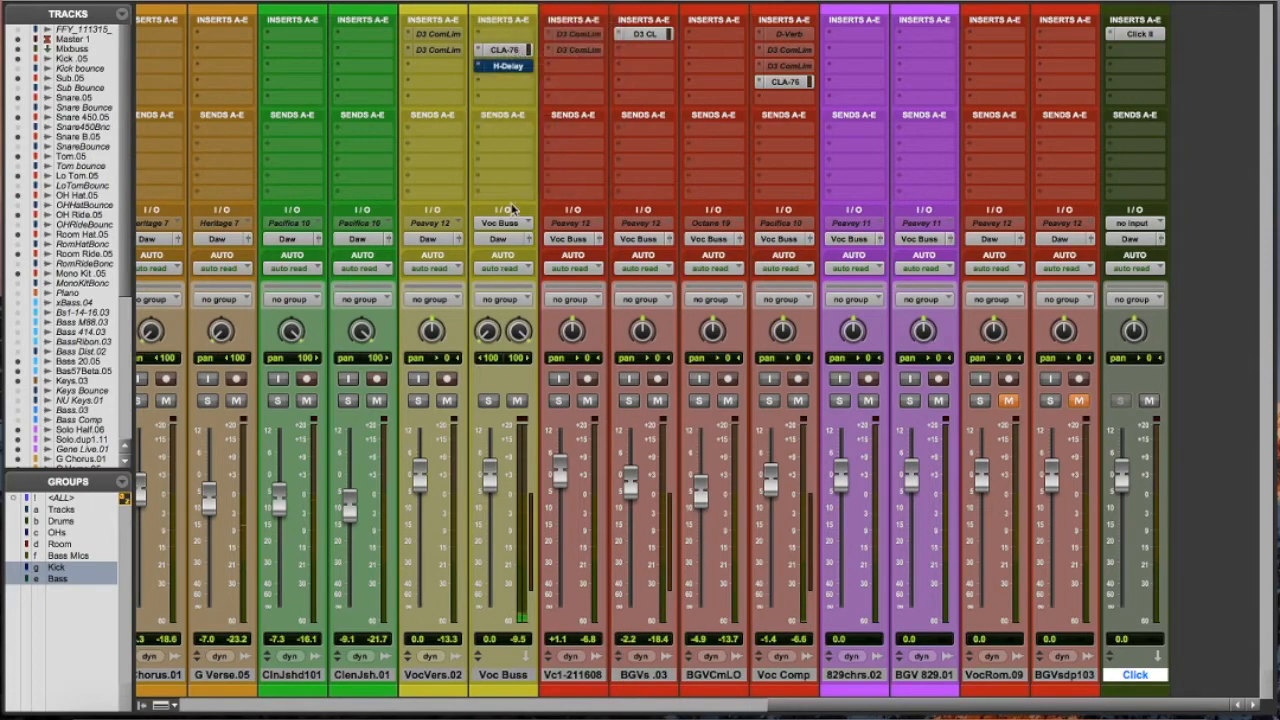
Create a send from Voc Buss to a new stereo Aux Input track named Verb, placed next to the current track.
{"action": "left_click", "coordinate": [487, 132]}
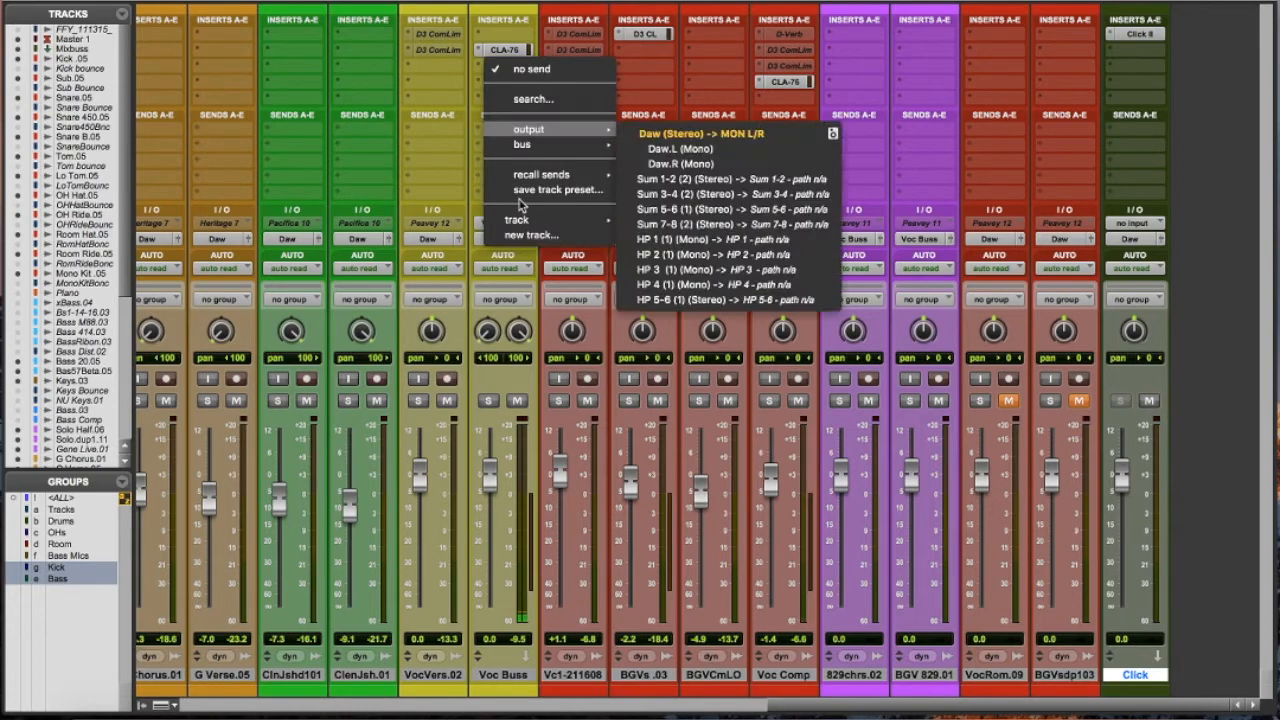
{"action": "left_click", "coordinate": [538, 234]}
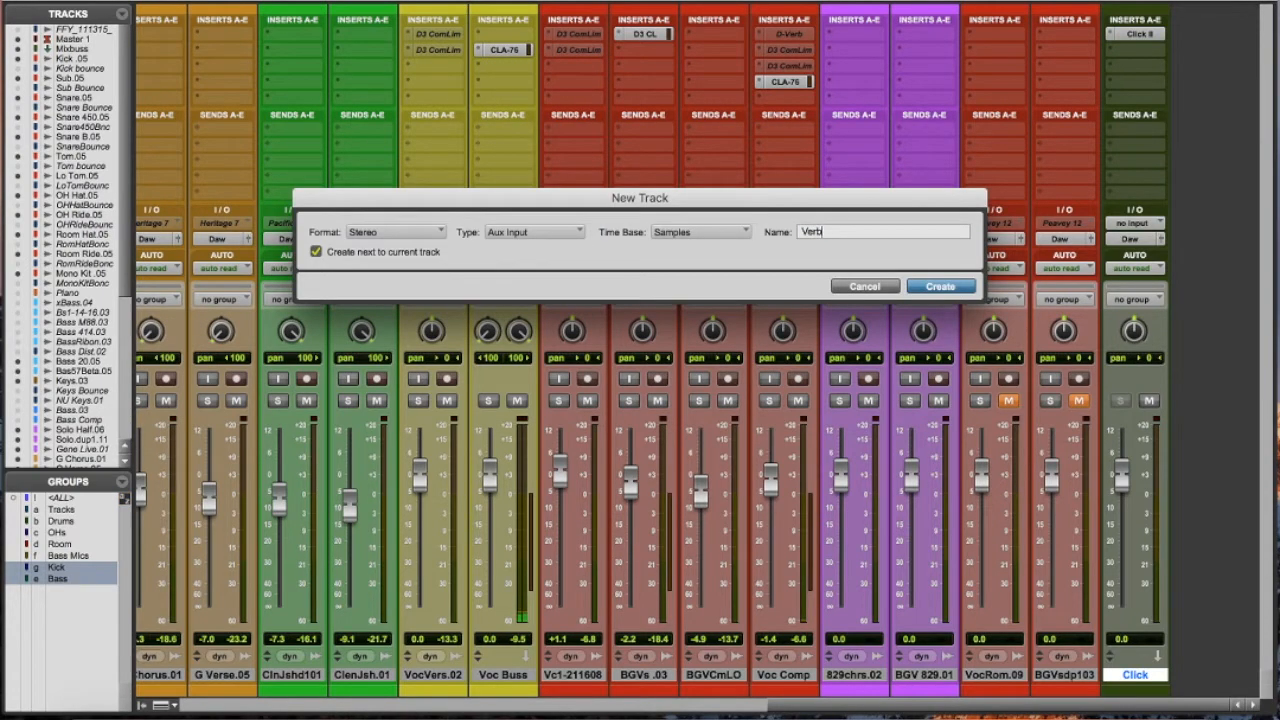
{"action": "left_click", "coordinate": [966, 290]}
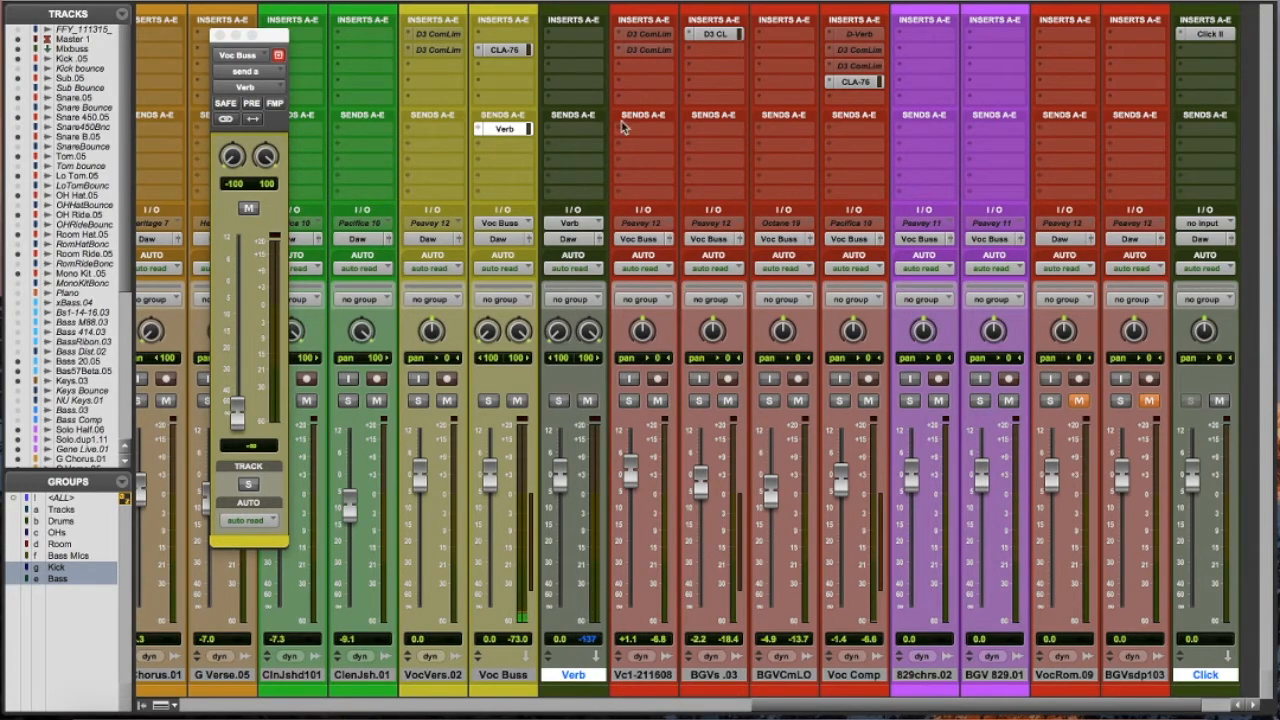
Insert a stereo D-Verb in the first slot of the Verb track and move its window clear of the send fader.
{"action": "left_click", "coordinate": [557, 33]}
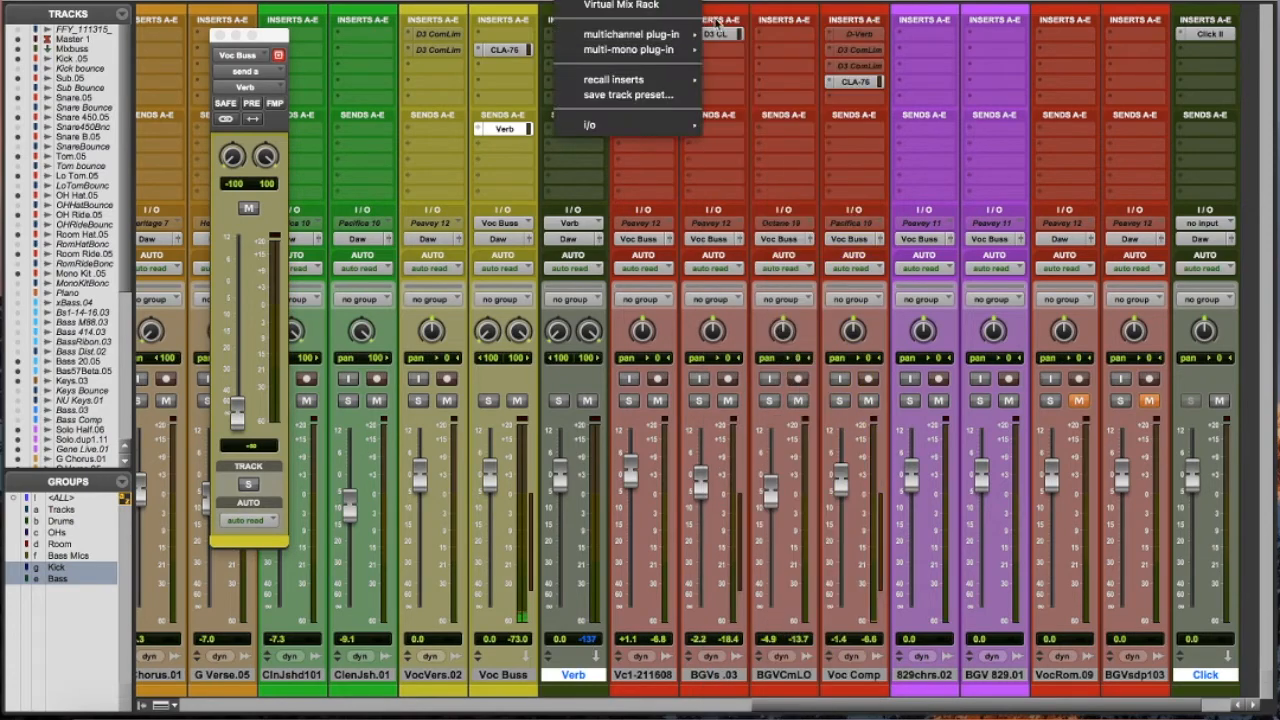
{"action": "mouse_move", "coordinate": [650, 34]}
{"action": "mouse_move", "coordinate": [785, 24]}
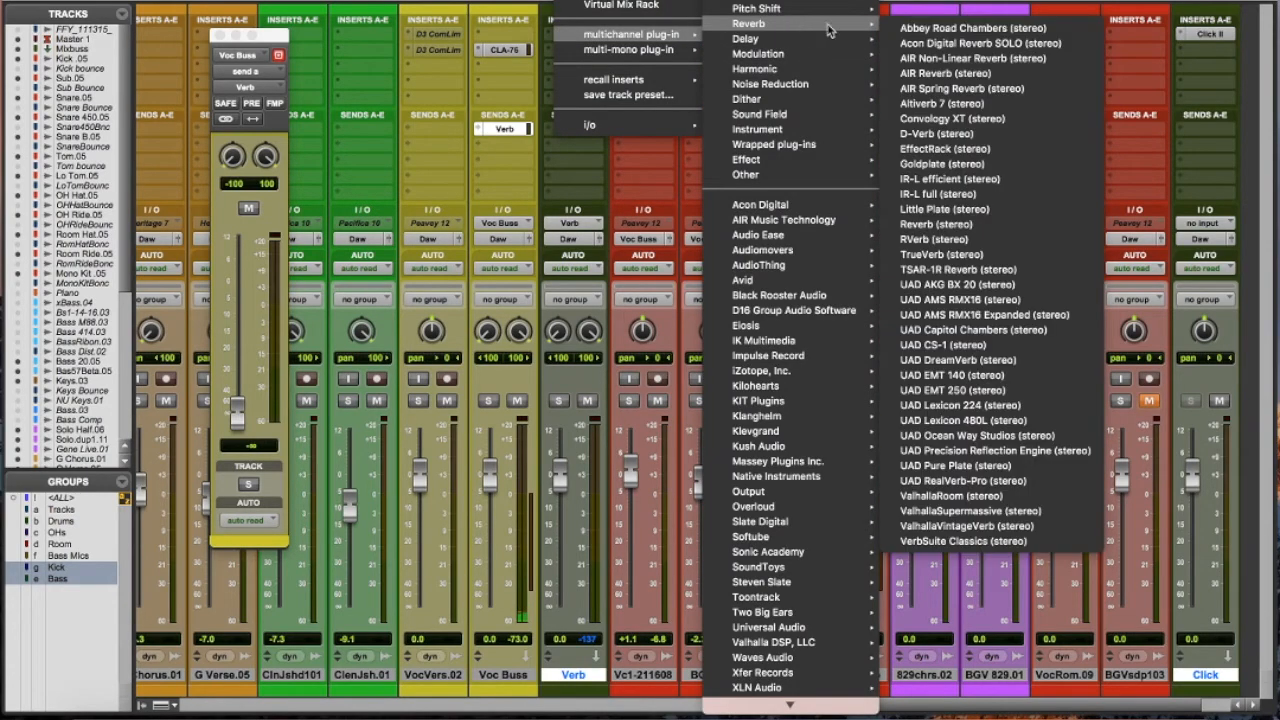
{"action": "left_click", "coordinate": [985, 137]}
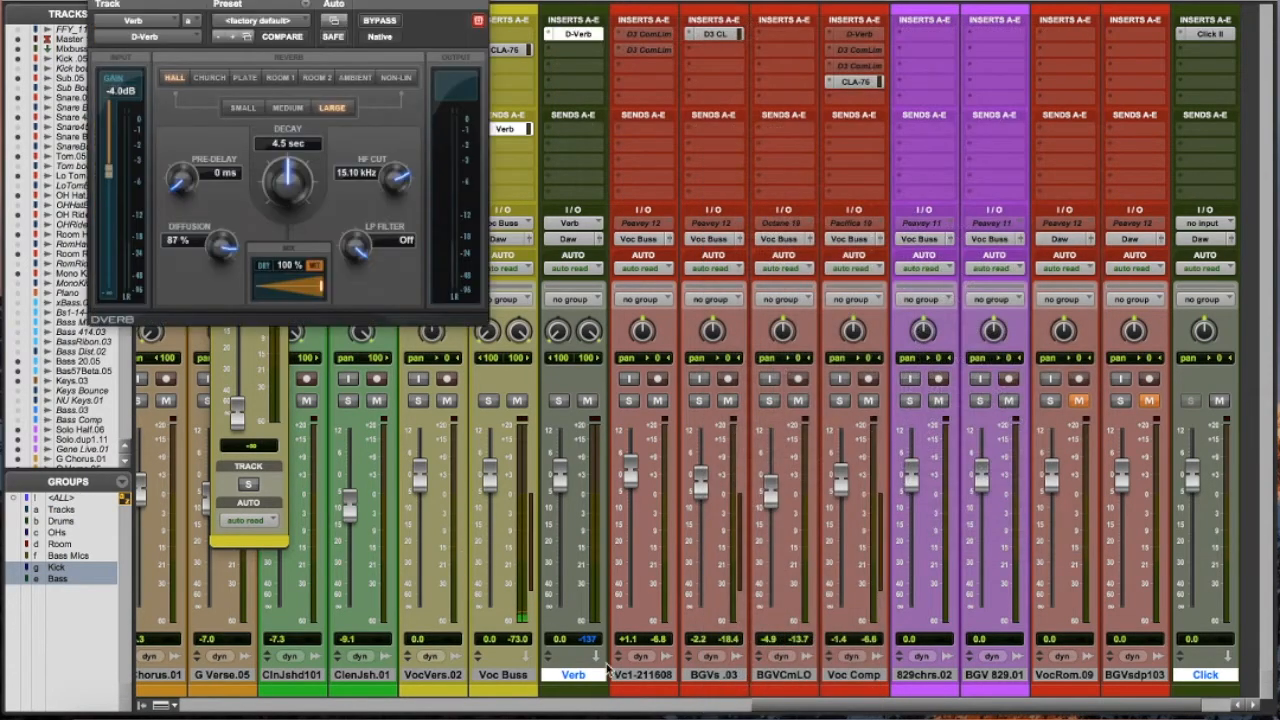
{"action": "left_click_drag", "start_coordinate": [260, 2], "coordinate": [843, 2]}
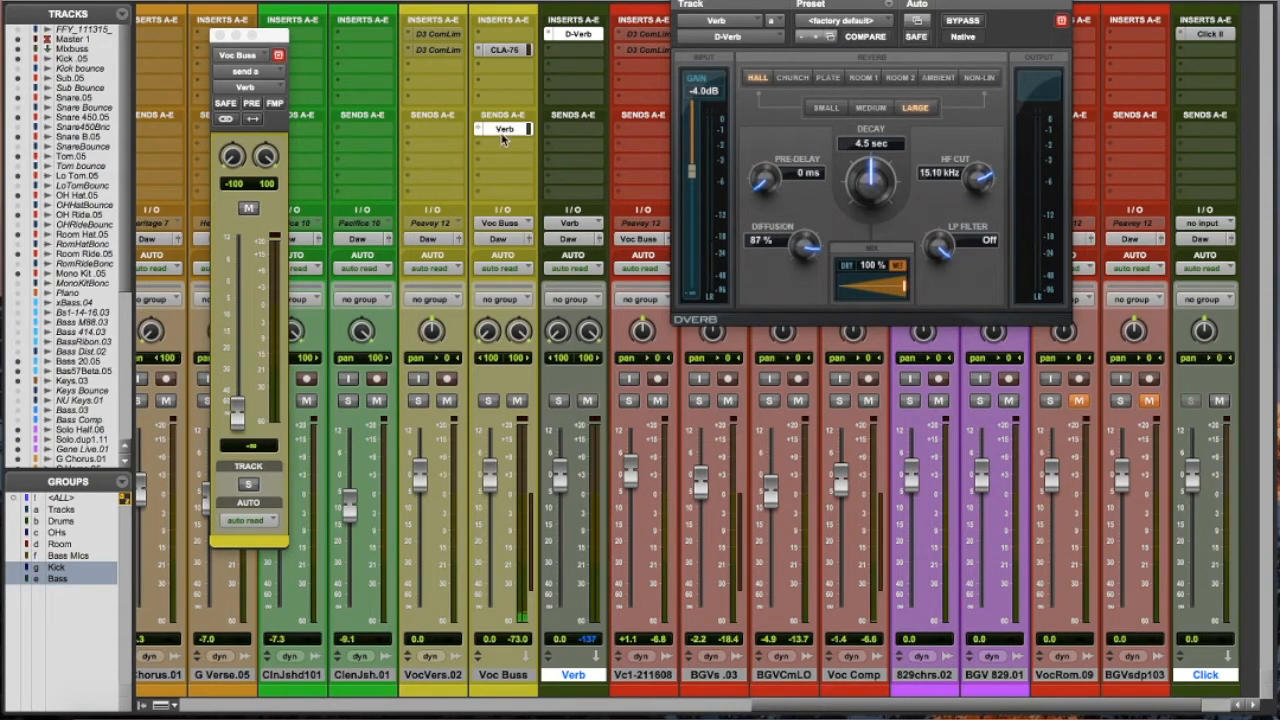
Raise the Voc Buss send to Verb to about +5.8 dB and reset D-Verb's input gain to 0.0 dB.
{"action": "left_click_drag", "start_coordinate": [647, 133], "coordinate": [504, 134]}
{"action": "left_click", "coordinate": [515, 134]}
{"action": "left_click", "coordinate": [515, 132]}
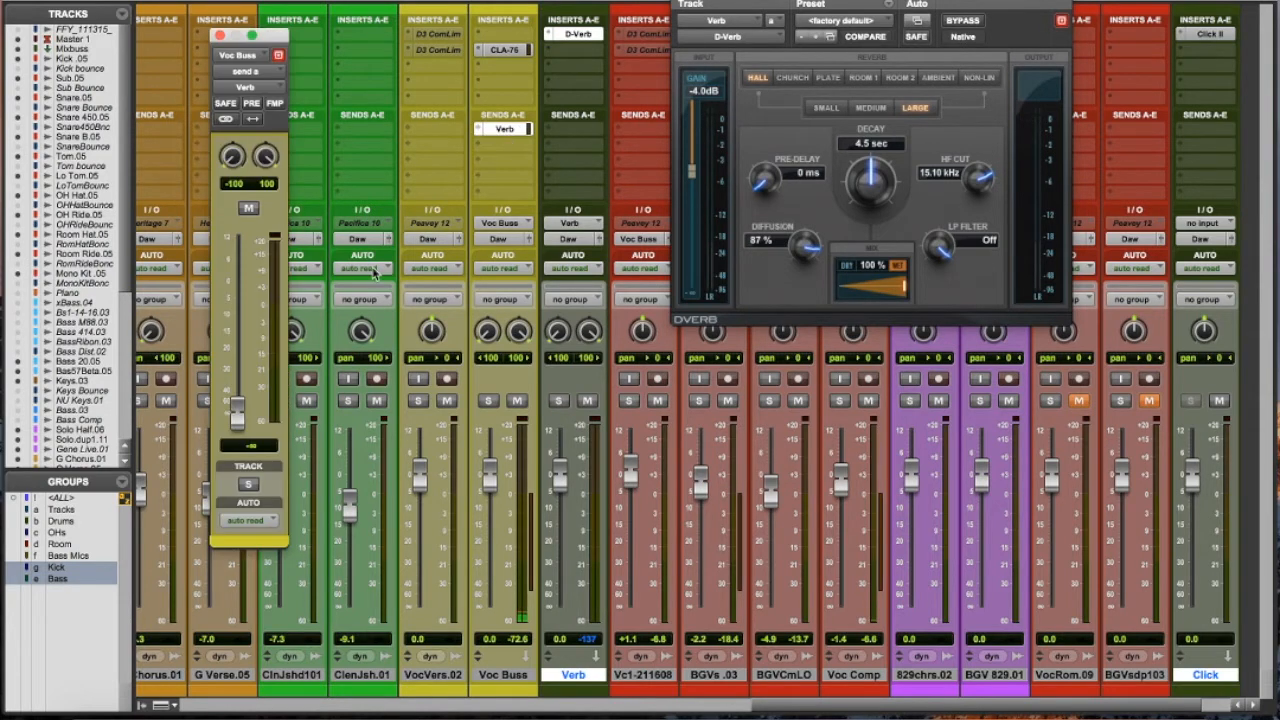
{"action": "left_click_drag", "start_coordinate": [242, 405], "coordinate": [315, 278]}
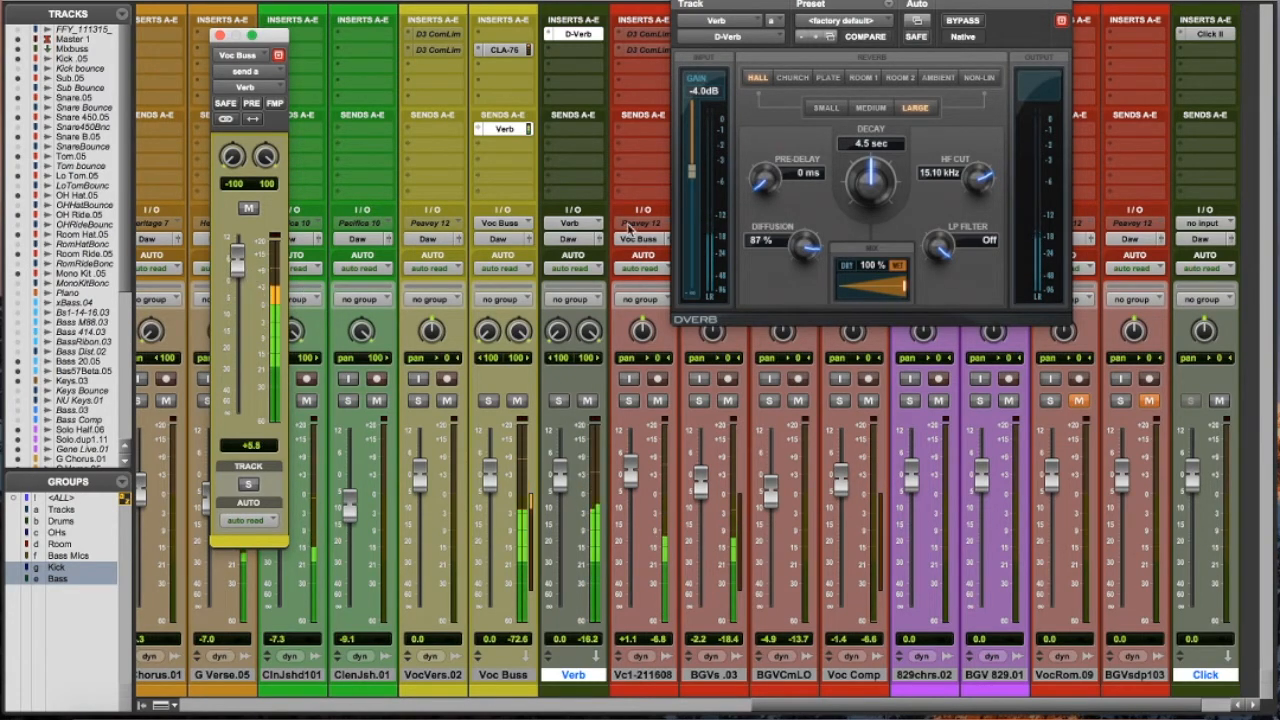
{"action": "left_click", "coordinate": [688, 172], "text": "alt"}
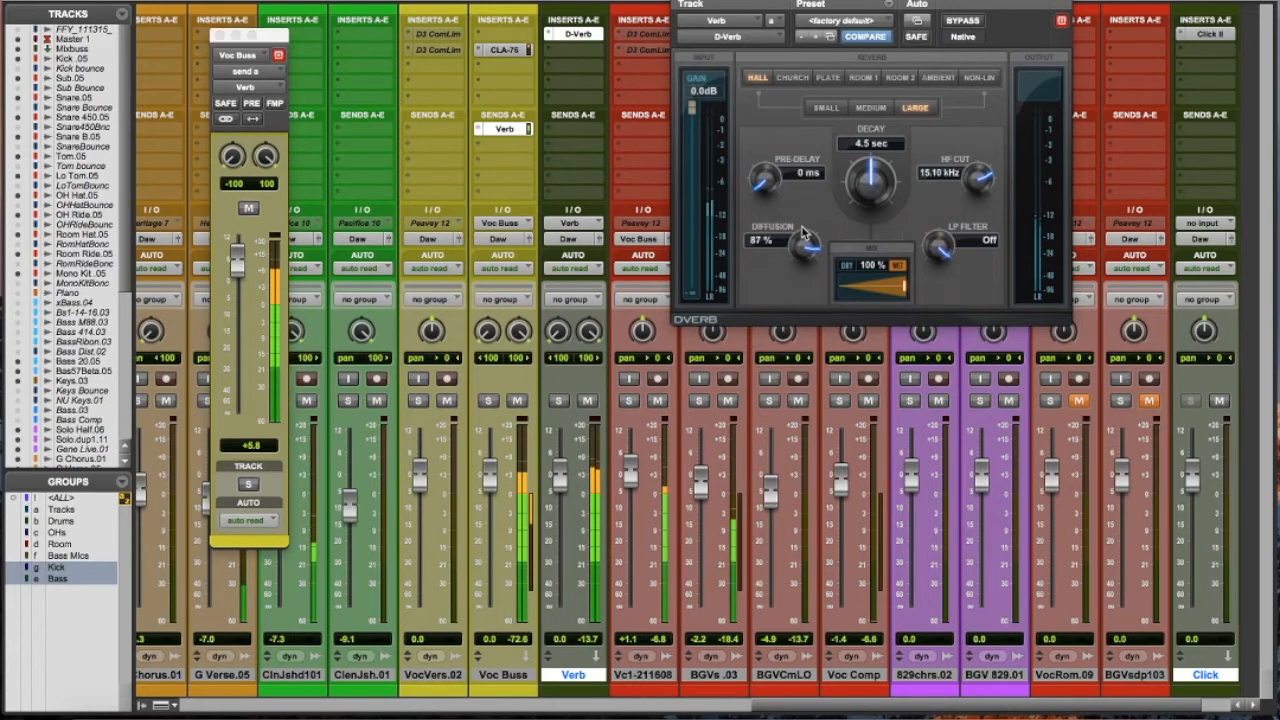
Lower the Voc Buss send to Verb to -11.3 dB and reopen its send window.
{"action": "left_click", "coordinate": [241, 274]}
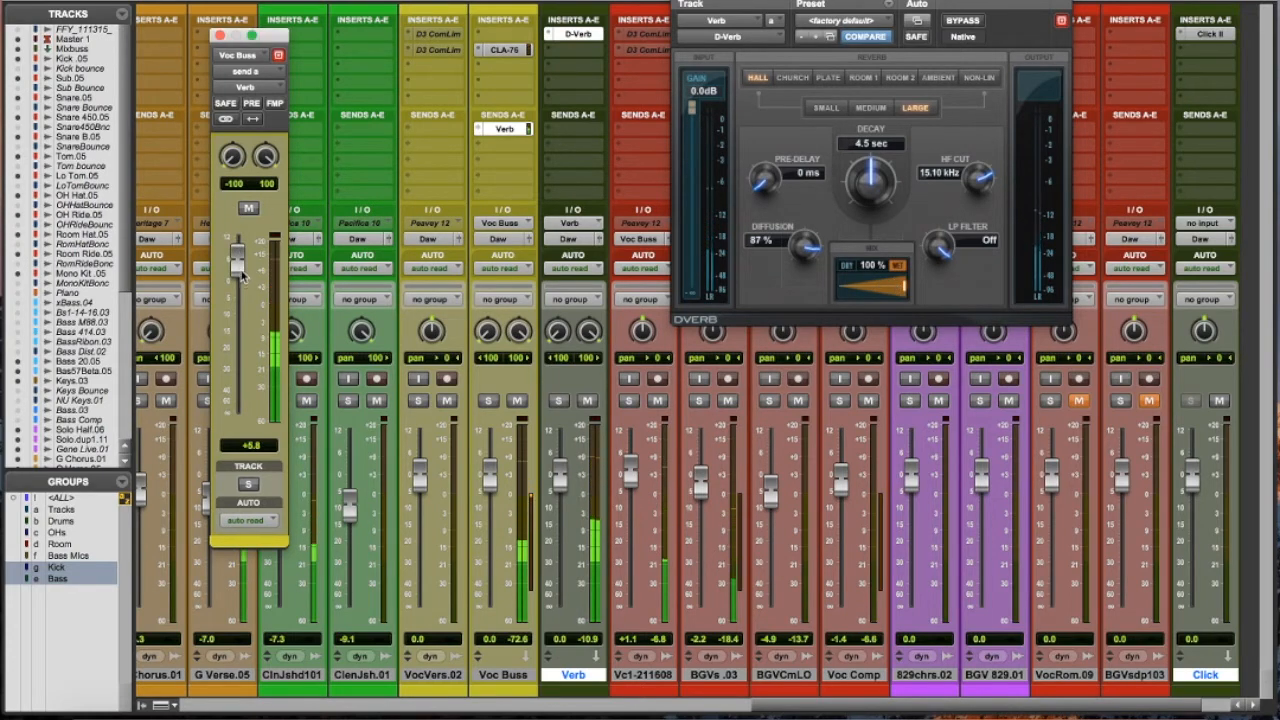
{"action": "left_click_drag", "start_coordinate": [241, 274], "coordinate": [241, 332]}
{"action": "left_click", "coordinate": [504, 130]}
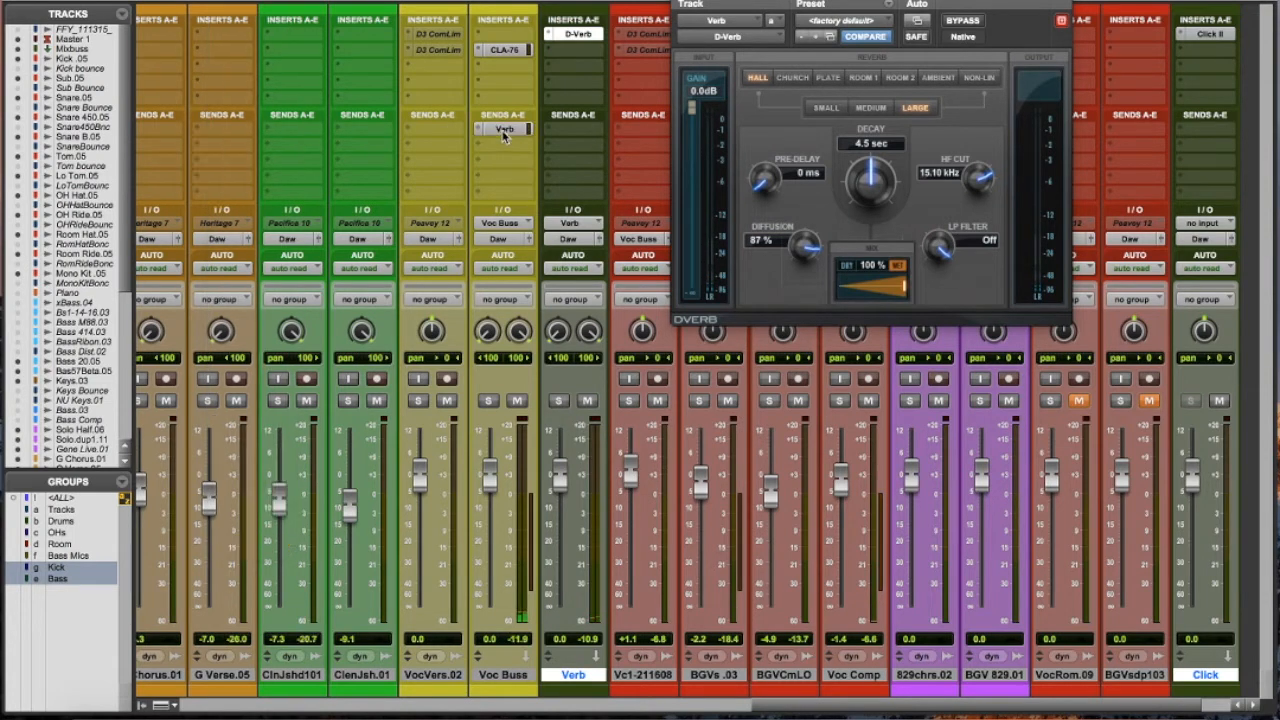
{"action": "left_click", "coordinate": [504, 130]}
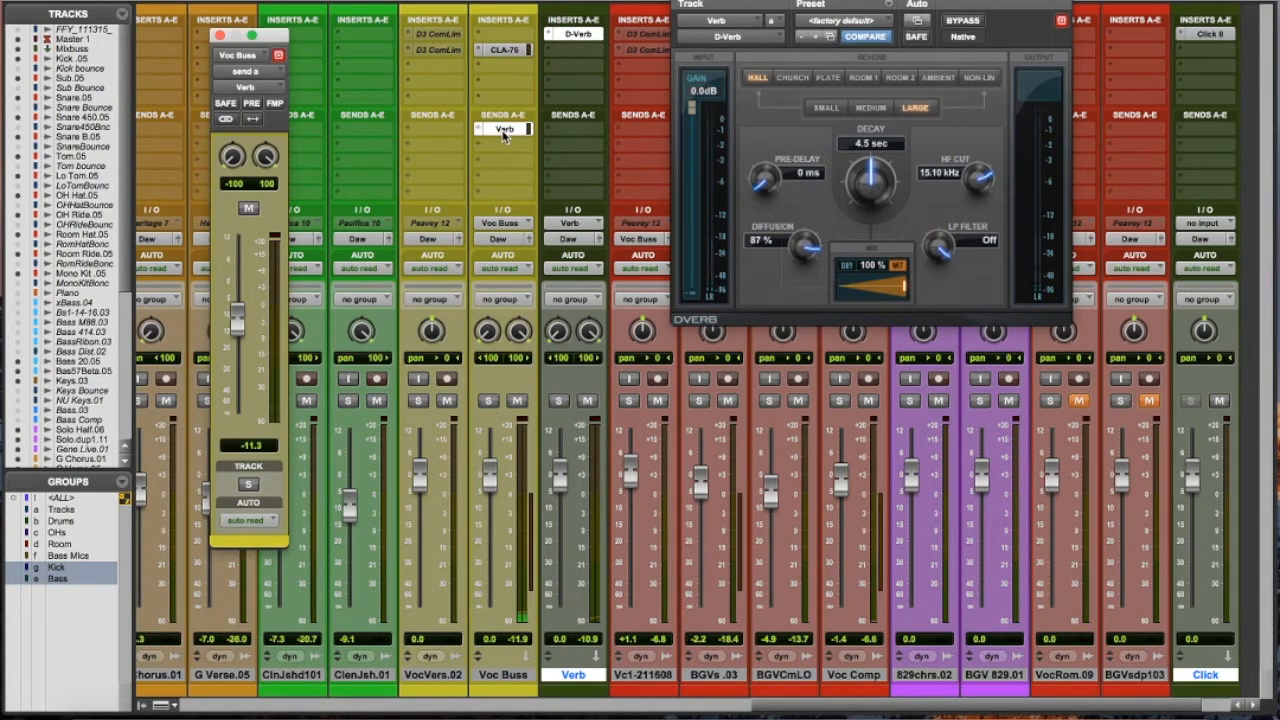
Raise the Verb send to -5.7 dB and then +8.9 dB, with the Voc Buss fader lowered to -3.3 dB.
{"action": "left_click_drag", "start_coordinate": [246, 330], "coordinate": [292, 314]}
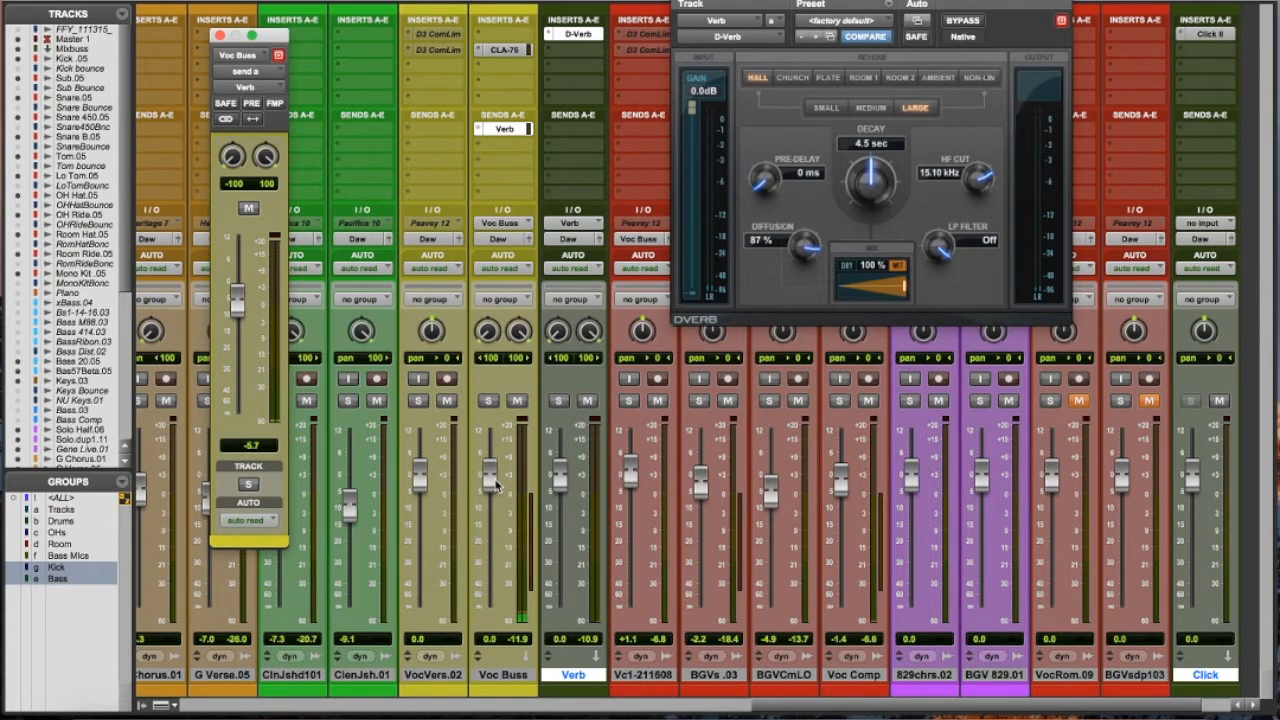
{"action": "left_click_drag", "start_coordinate": [496, 481], "coordinate": [500, 493]}
{"action": "left_click_drag", "start_coordinate": [238, 308], "coordinate": [239, 251]}
Pull the Voc Buss fader all the way down during playback, then return it to 0.0 dB.
{"action": "left_click", "coordinate": [490, 492]}
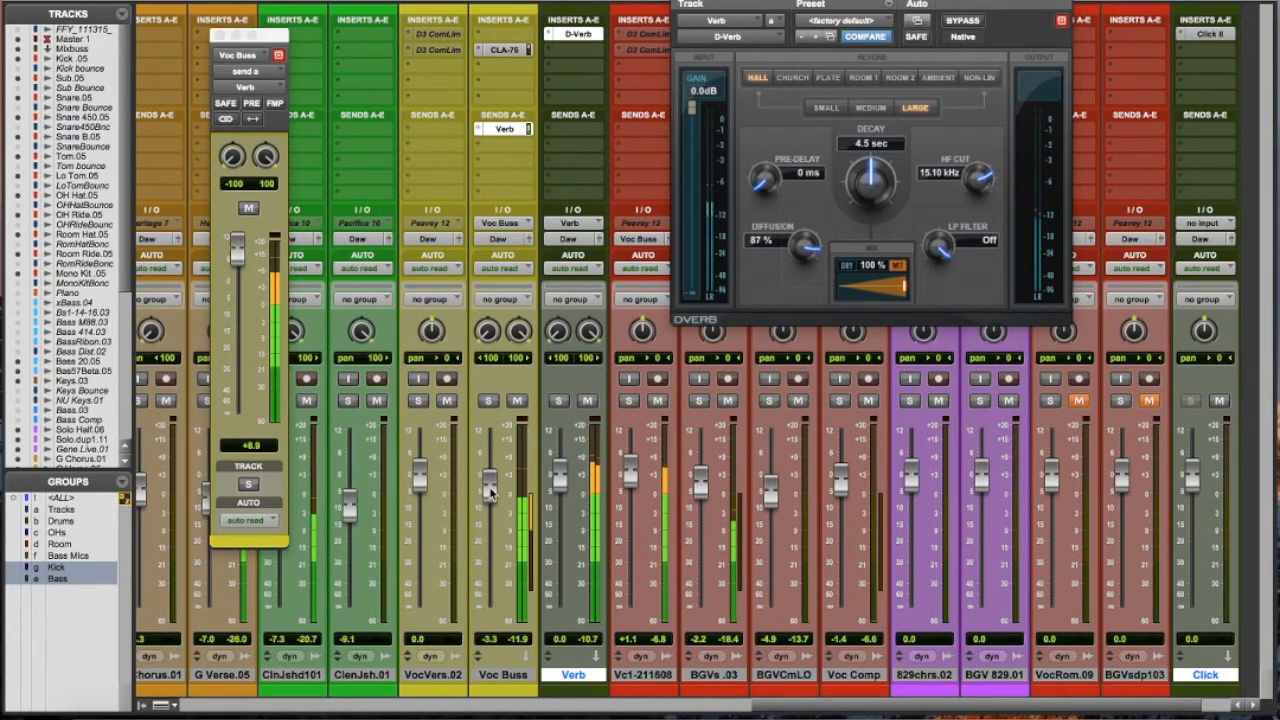
{"action": "left_click_drag", "start_coordinate": [490, 492], "coordinate": [490, 605]}
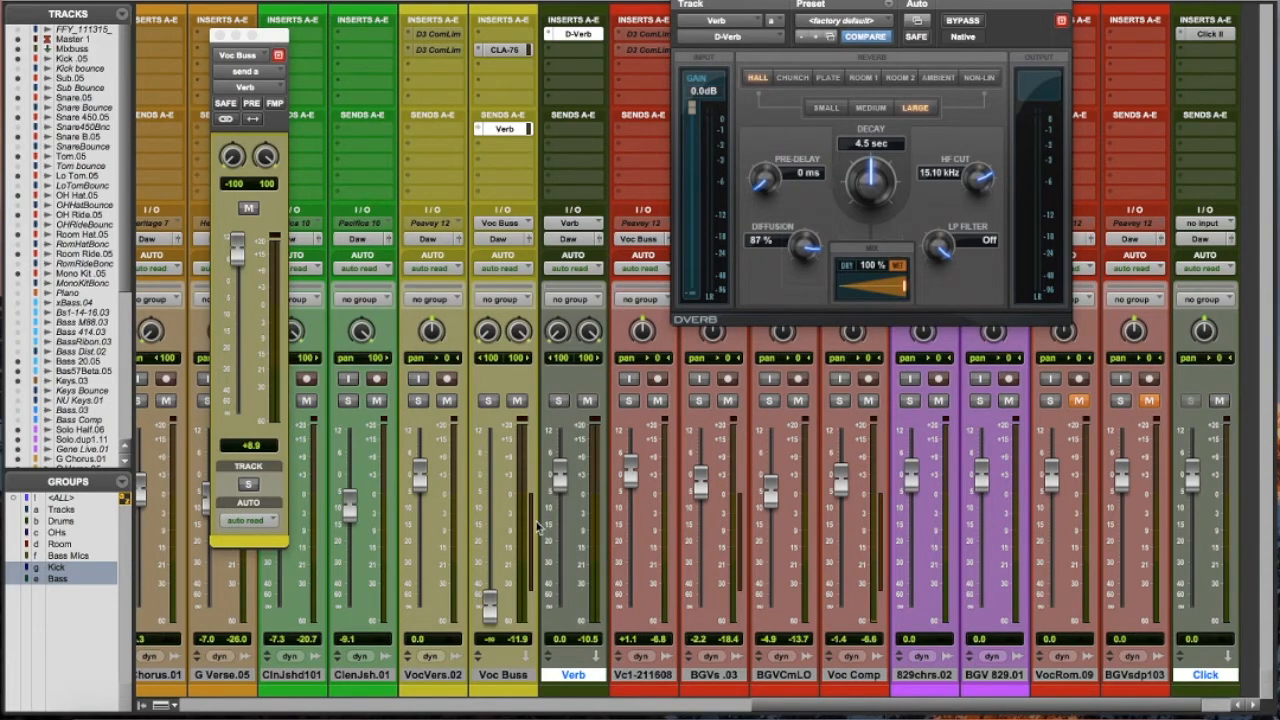
{"action": "left_click_drag", "start_coordinate": [491, 616], "coordinate": [488, 492]}
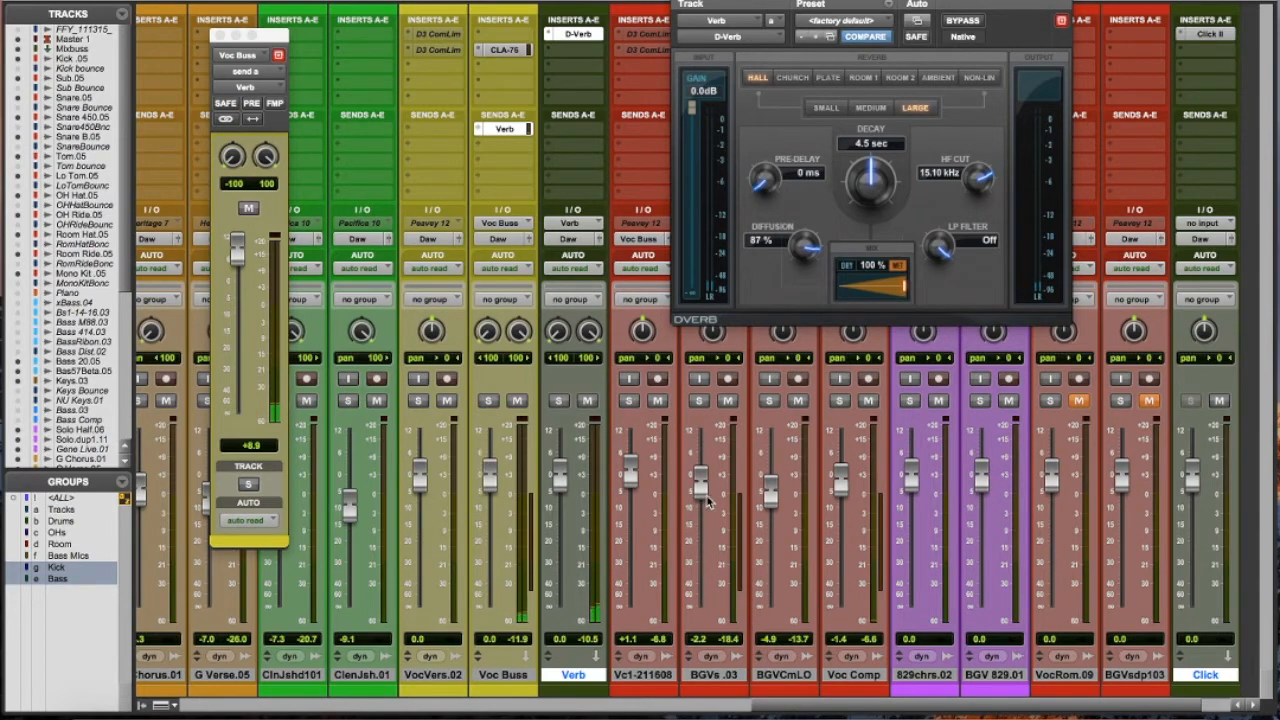
Set the Verb send to 0.0 dB, then pull the Voc Buss fader fully down and reset it to 0.0 dB.
{"action": "left_click_drag", "start_coordinate": [237, 260], "coordinate": [238, 291]}
{"action": "left_click_drag", "start_coordinate": [494, 478], "coordinate": [496, 608]}
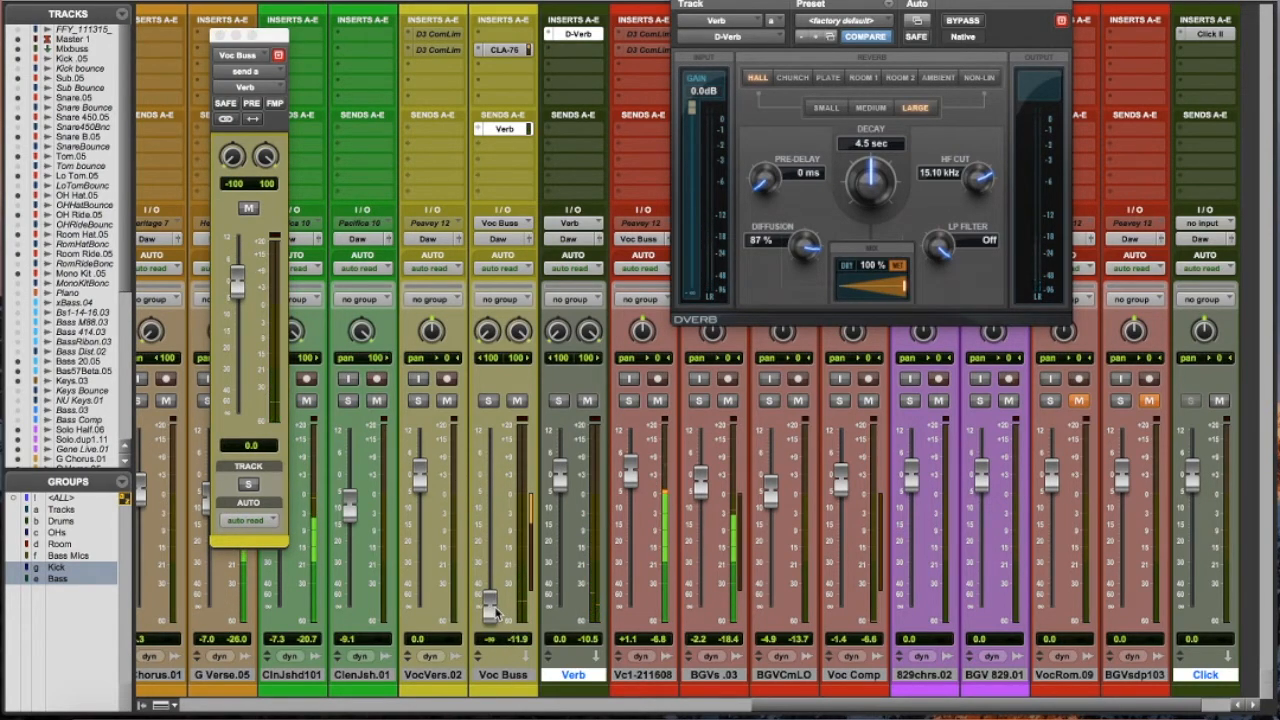
{"action": "left_click", "coordinate": [496, 611], "text": "alt"}
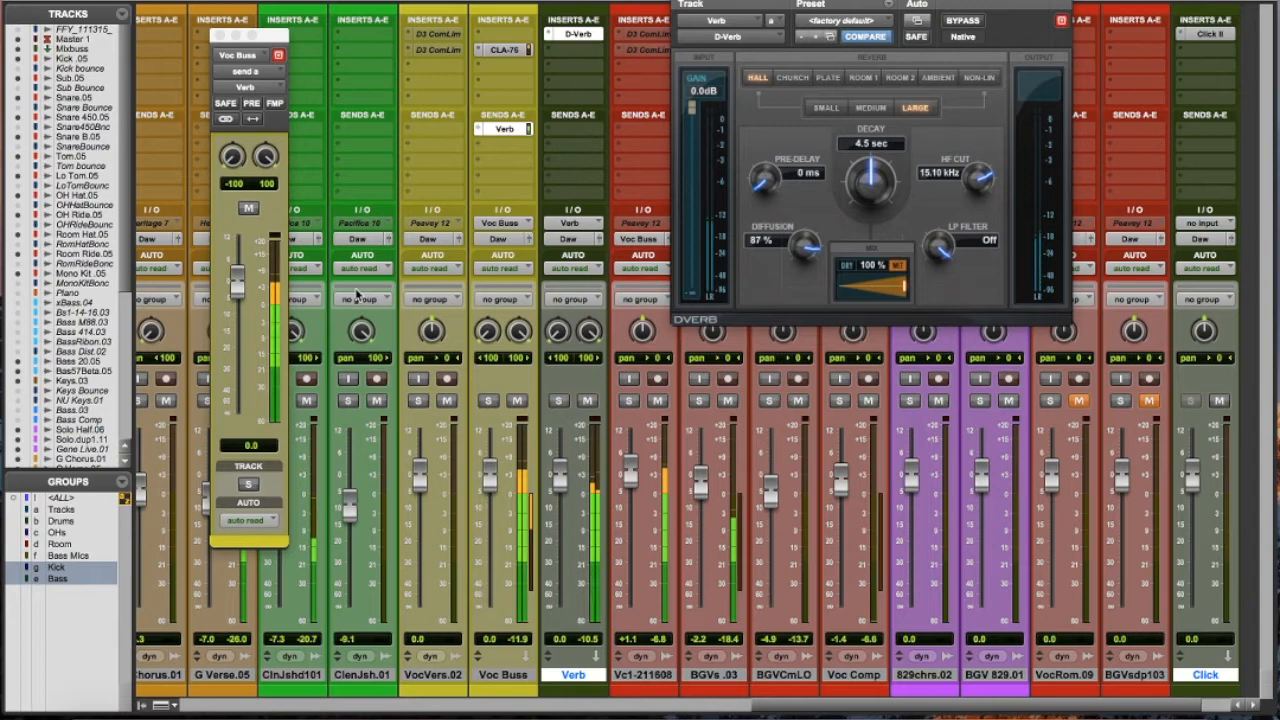
Test the Verb send pre-fader with the Voc Buss fader fully down, and restore post-fader mode and the fader's 0.0 dB.
{"action": "left_click", "coordinate": [253, 108]}
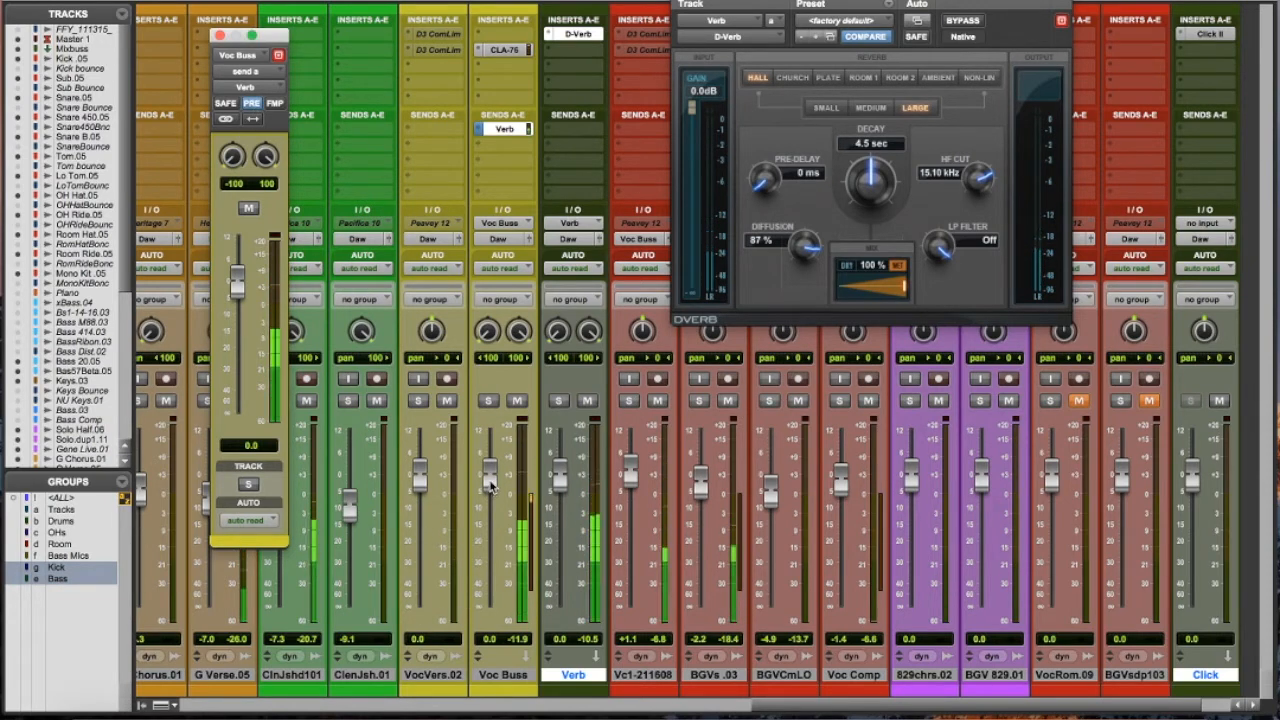
{"action": "left_click_drag", "start_coordinate": [490, 483], "coordinate": [490, 612]}
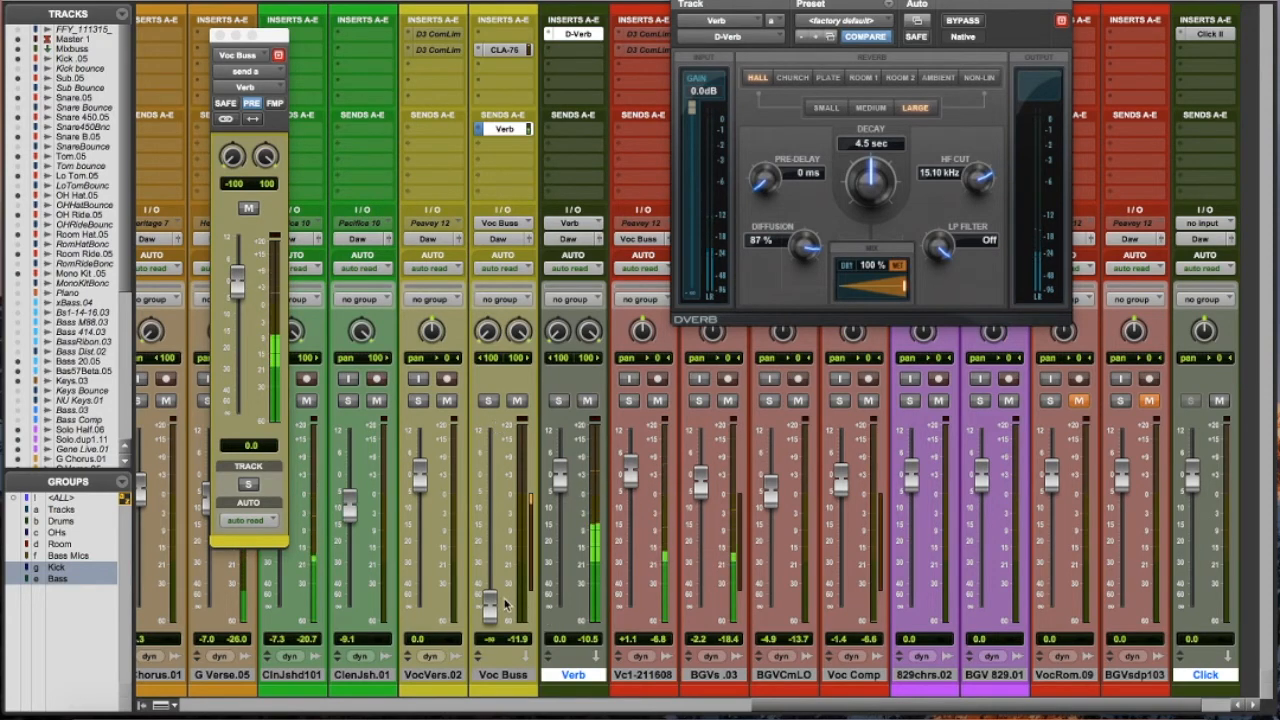
{"action": "left_click", "coordinate": [256, 104]}
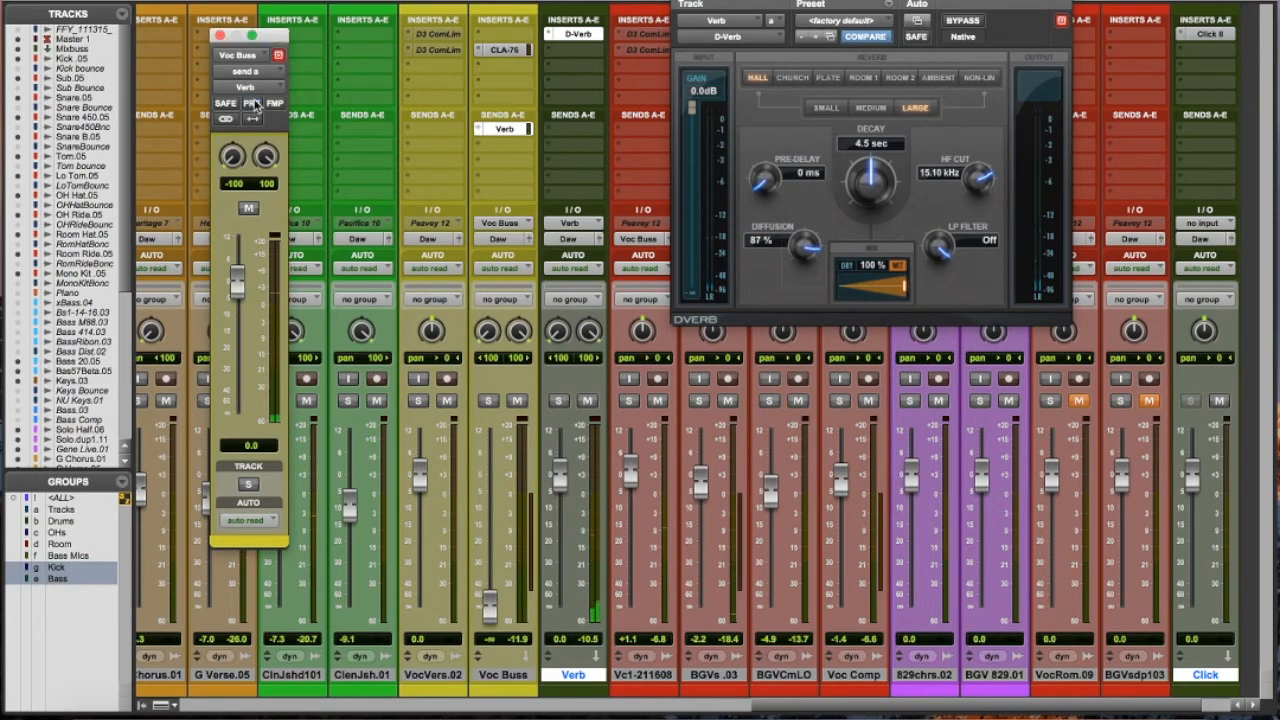
{"action": "left_click", "coordinate": [490, 603], "text": "alt"}
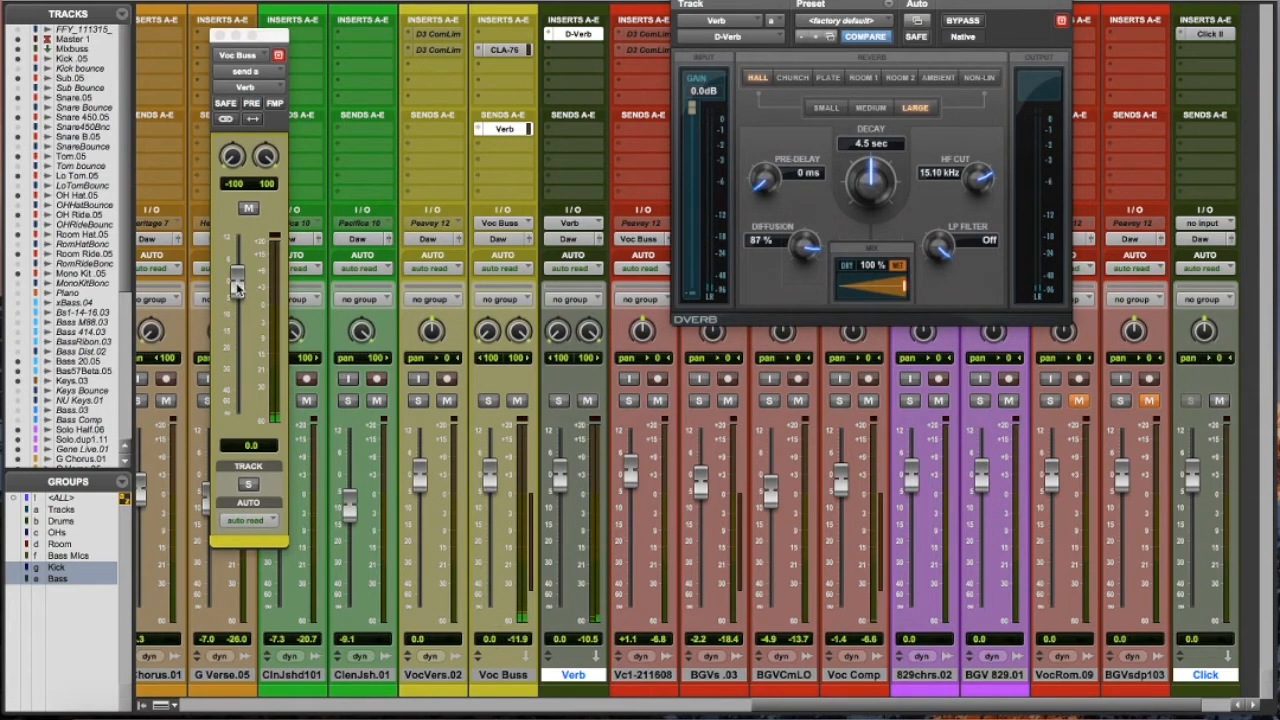
Lower the Verb send to -11.5 dB, raise it to -4.6 dB, and compare the mix with the Verb track muted and unmuted.
{"action": "left_click_drag", "start_coordinate": [238, 290], "coordinate": [243, 333]}
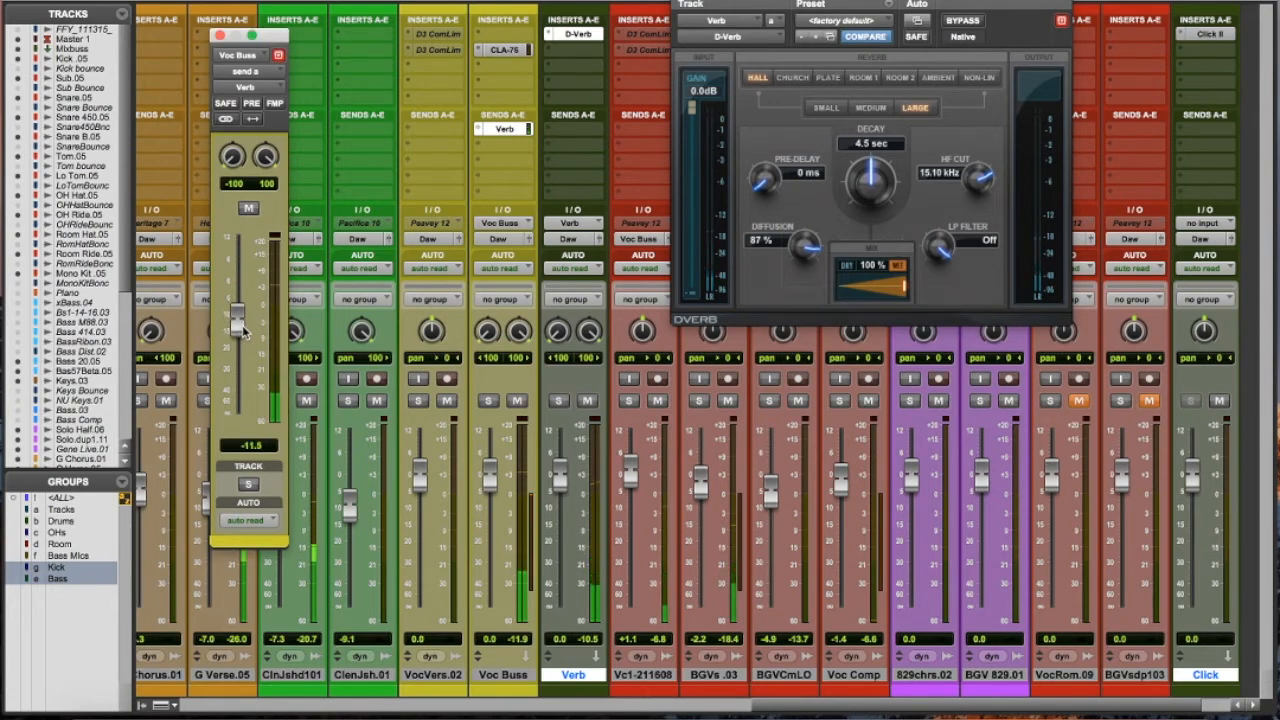
{"action": "left_click_drag", "start_coordinate": [240, 322], "coordinate": [251, 308]}
{"action": "left_click", "coordinate": [589, 401]}
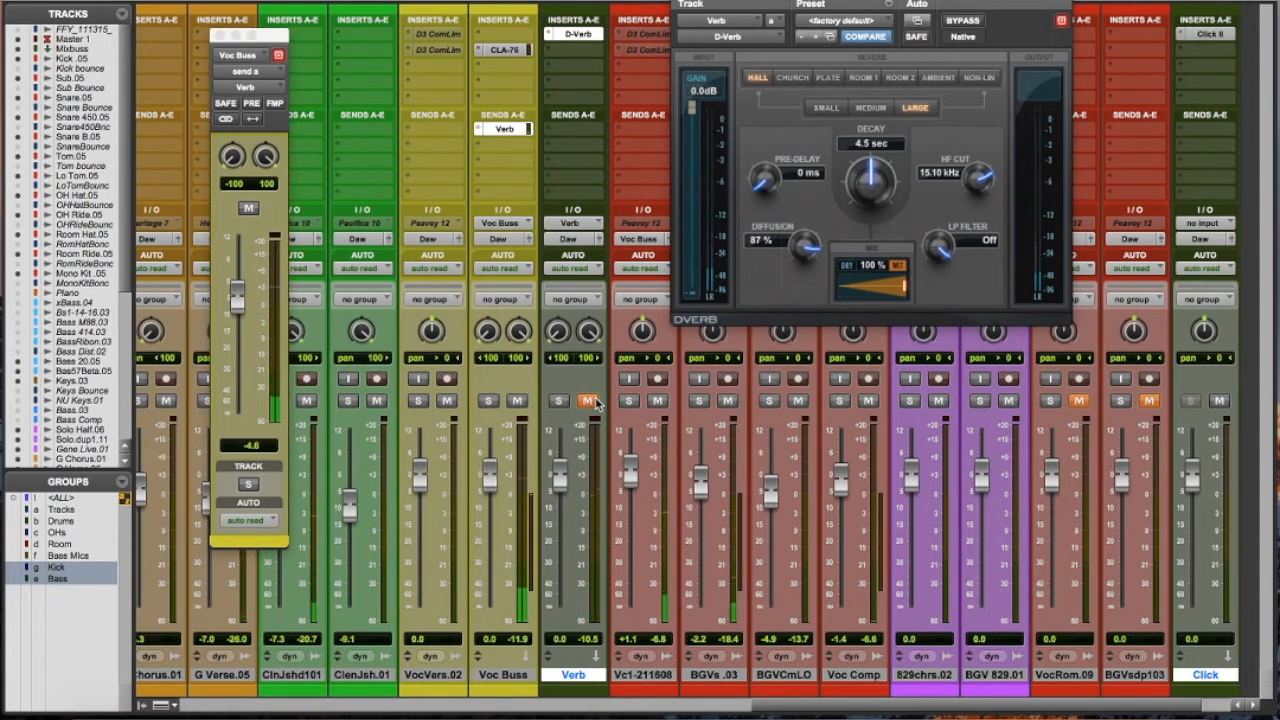
{"action": "left_click", "coordinate": [503, 134]}
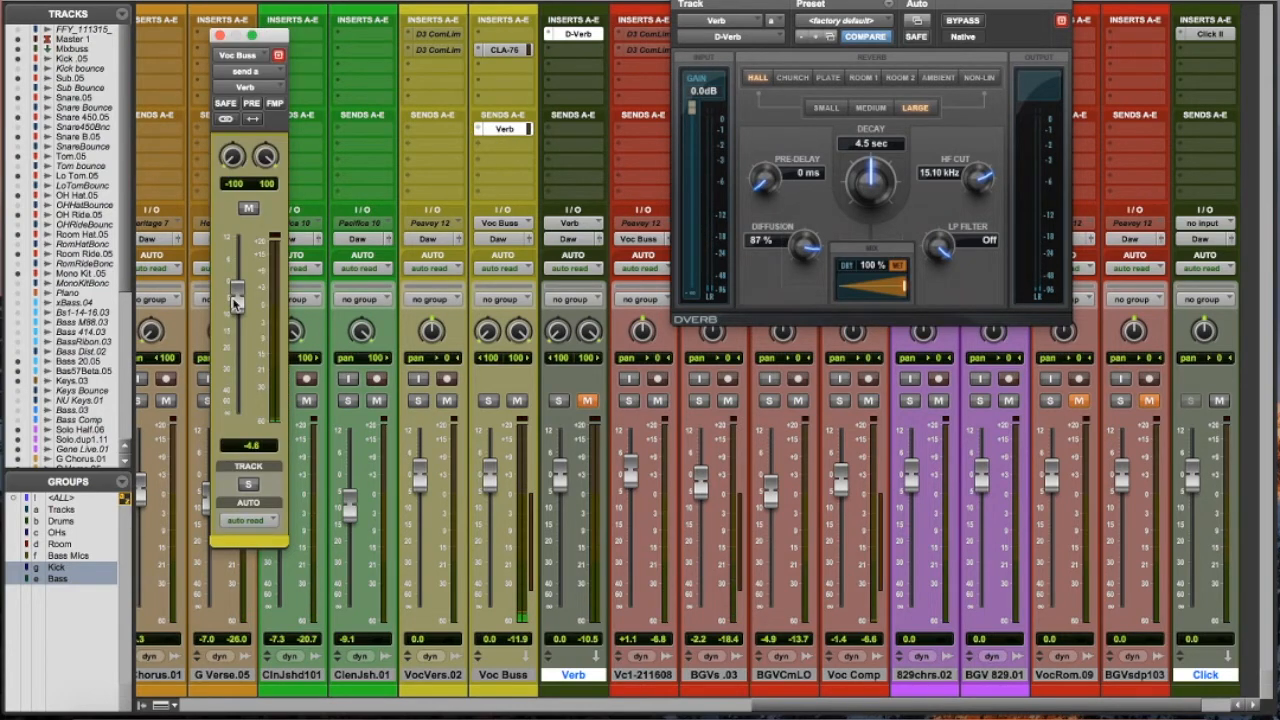
{"action": "left_click", "coordinate": [587, 405]}
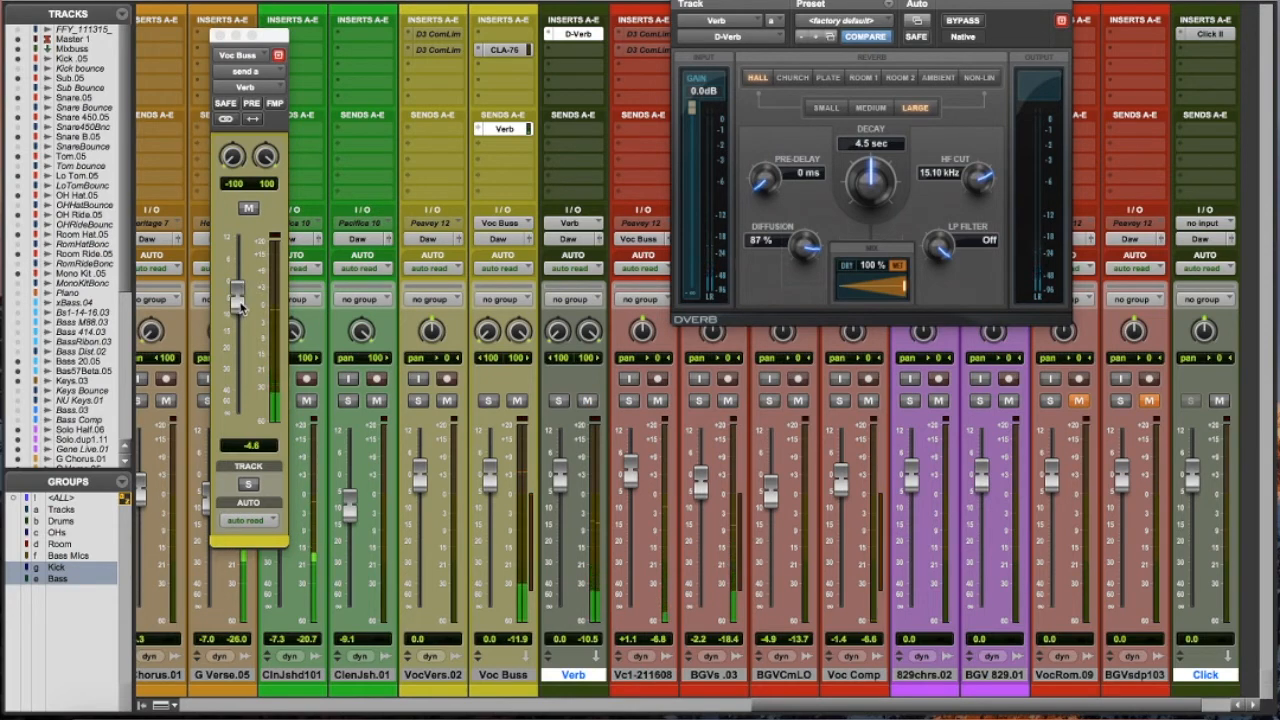
Adjust the Verb send to about -5.2 dB and mute and unmute the Verb track to compare the mix.
{"action": "mouse_move", "coordinate": [242, 307]}
{"action": "left_mouse_down"}
{"action": "mouse_move", "coordinate": [250, 297]}
{"action": "mouse_move", "coordinate": [240, 310]}
{"action": "left_mouse_up"}
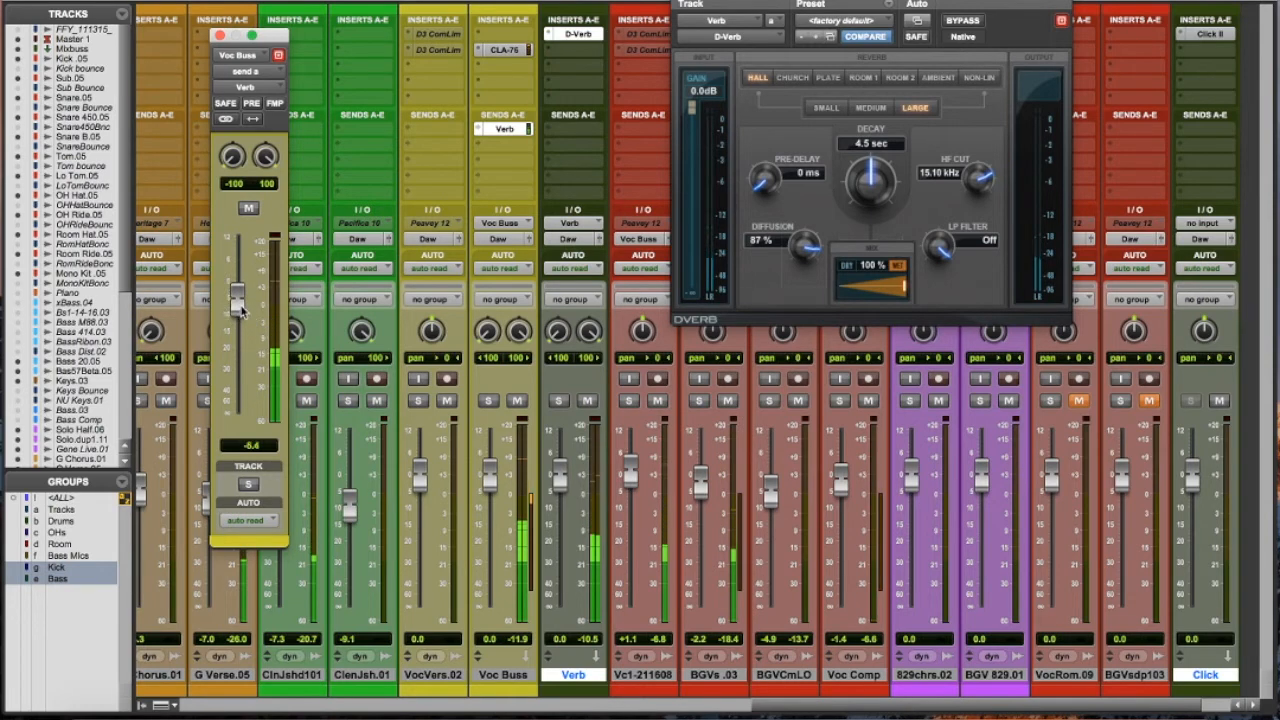
{"action": "left_click", "coordinate": [589, 400]}
{"action": "left_click", "coordinate": [589, 400]}
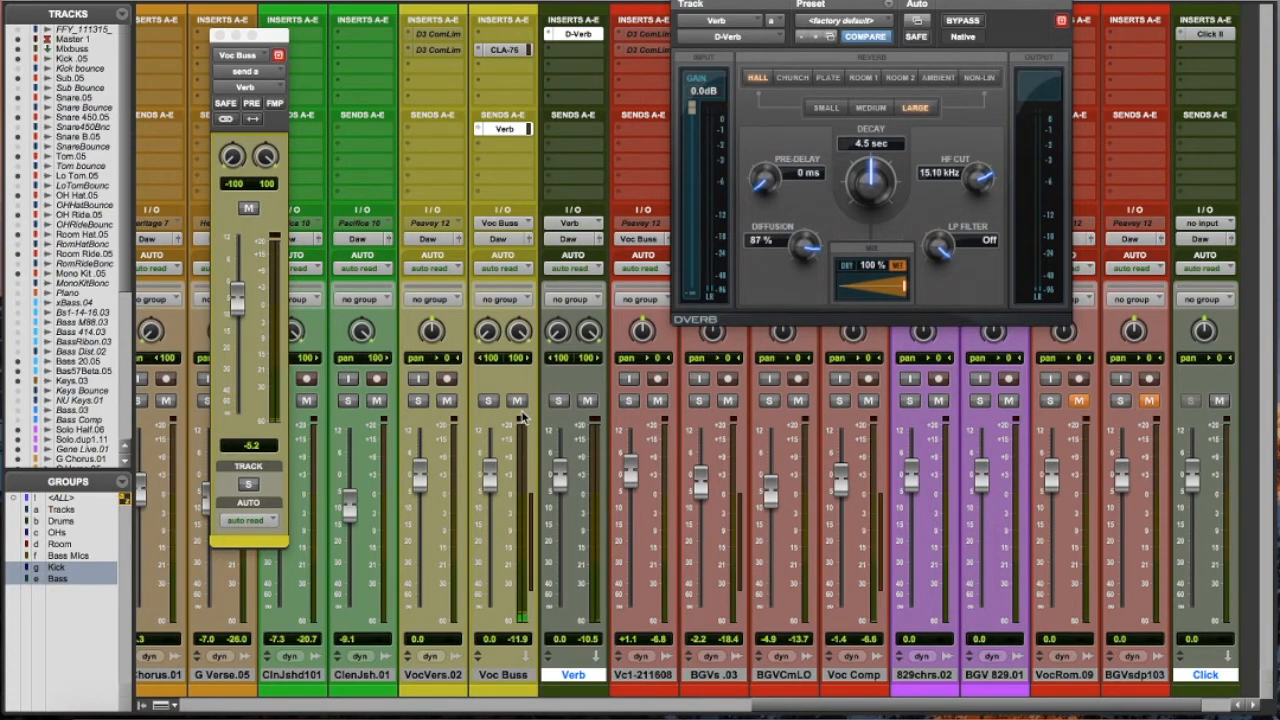
Copy the Verb track's D-Verb to an insert slot on Voc Buss, and mute the Verb track and the Verb send.
{"action": "left_click_drag", "start_coordinate": [549, 64], "coordinate": [505, 81]}
{"action": "left_click", "coordinate": [587, 401]}
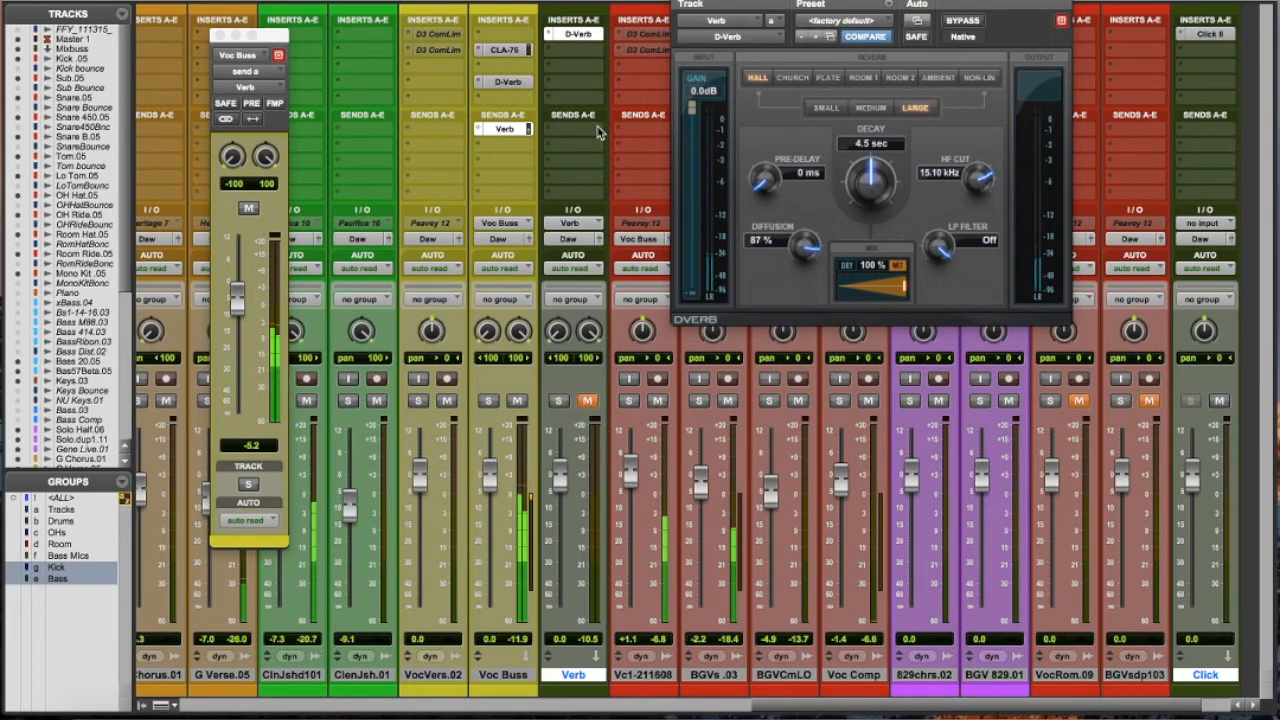
{"action": "left_click", "coordinate": [507, 129], "text": "super"}
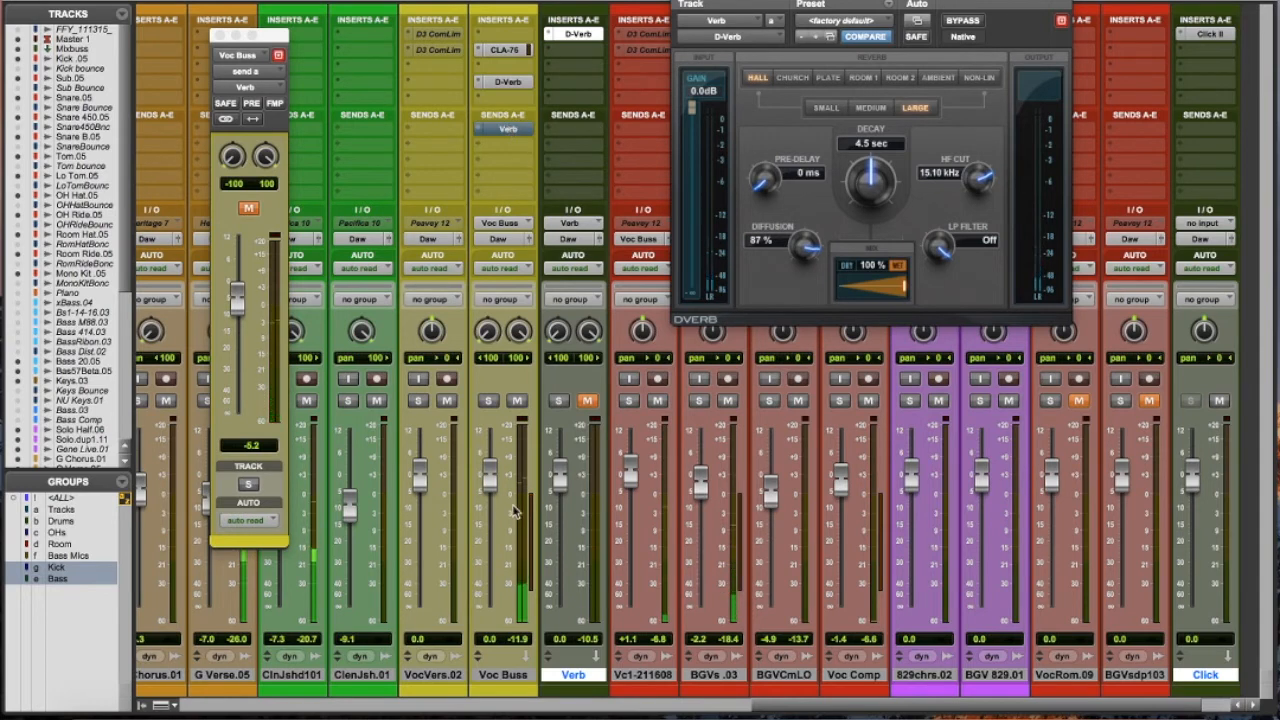
Set the mix of the D-Verb inserted on Voc Buss to 58%, and bypass, deactivate and close the plug-in.
{"action": "left_click", "coordinate": [523, 83]}
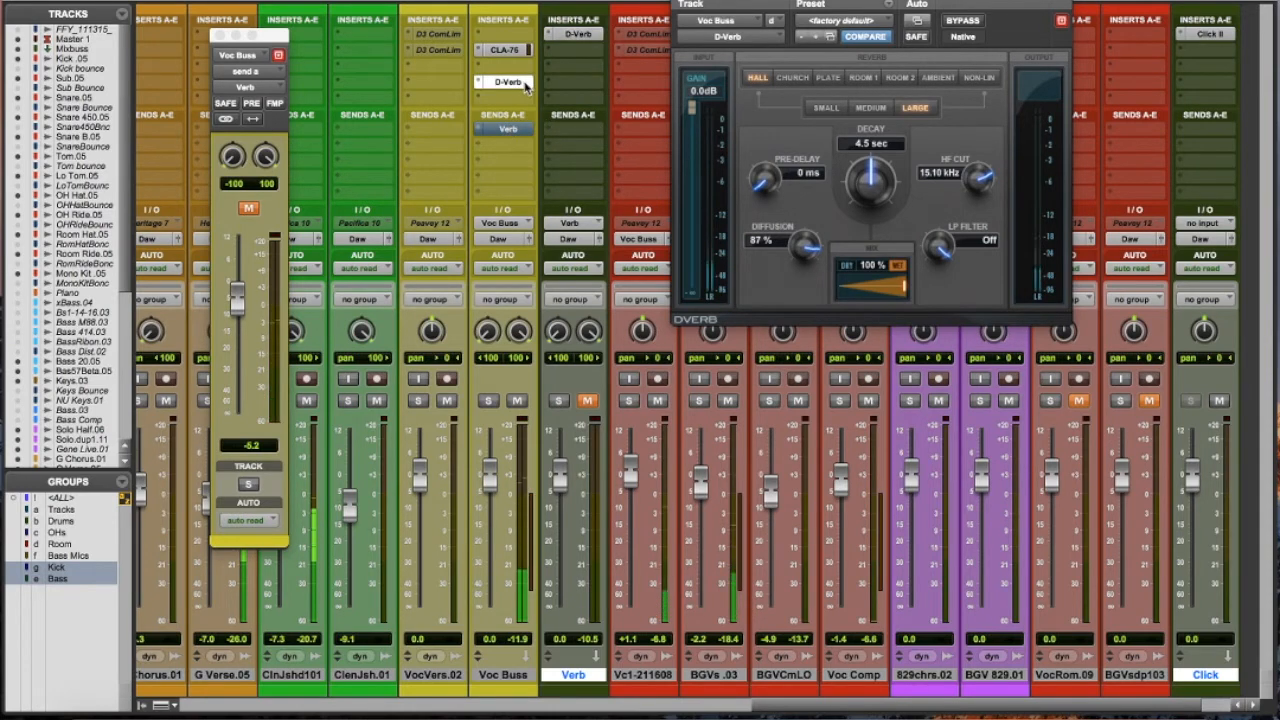
{"action": "left_click_drag", "start_coordinate": [898, 290], "coordinate": [869, 292]}
{"action": "left_click", "coordinate": [511, 85], "text": "super"}
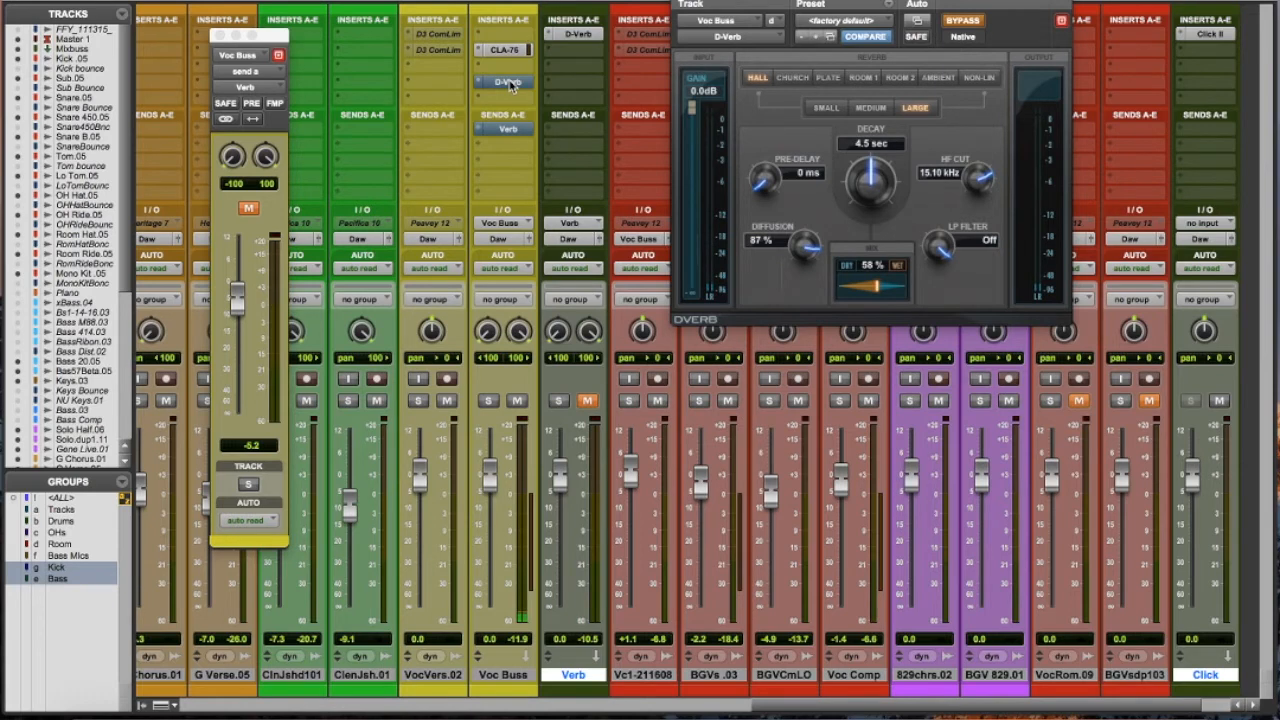
{"action": "left_click", "coordinate": [511, 84], "text": "ctrl+super"}
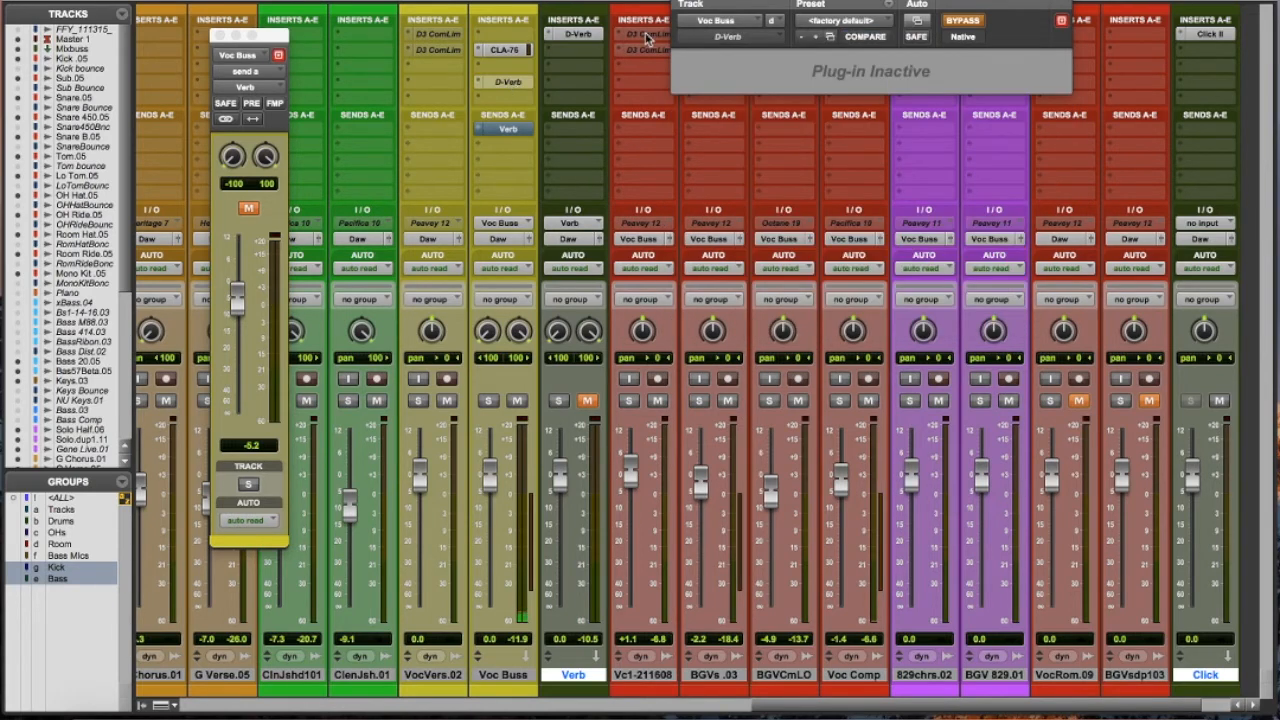
{"action": "left_click", "coordinate": [682, 1]}
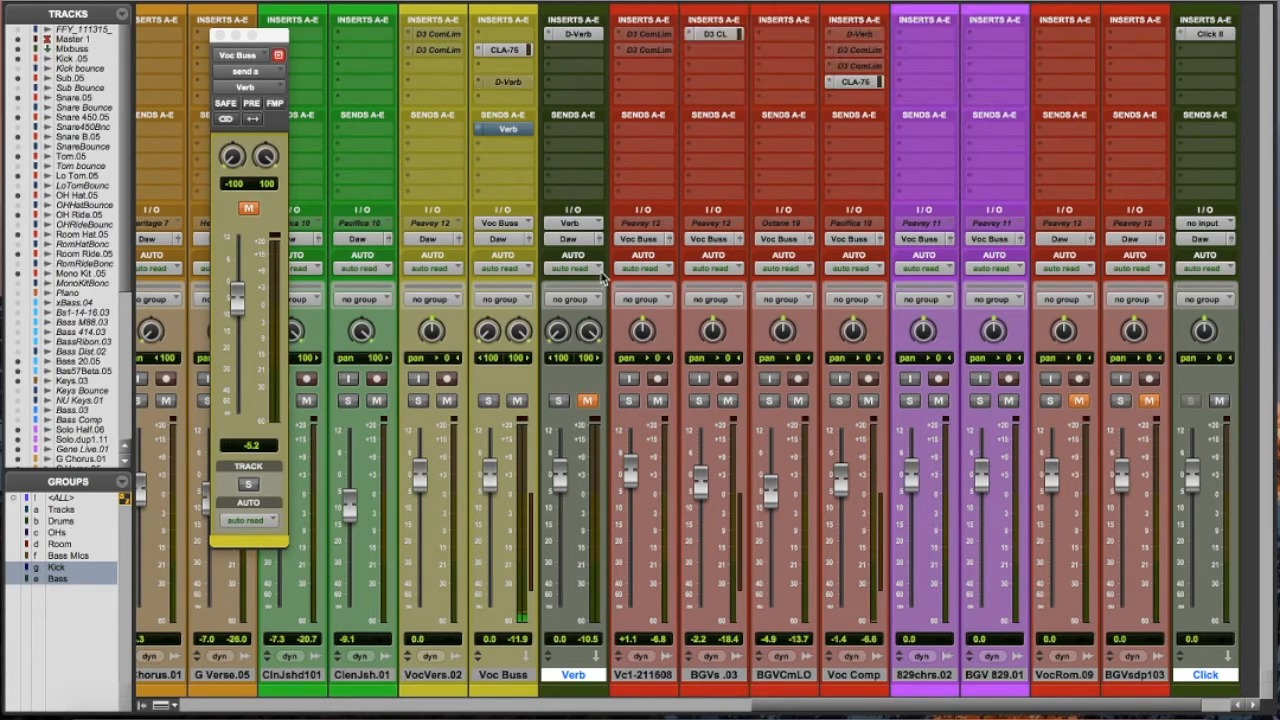
Unmute the Verb send and the Verb track, and set the send level to -6.8 dB.
{"action": "left_click", "coordinate": [500, 130], "text": "ctrl+super"}
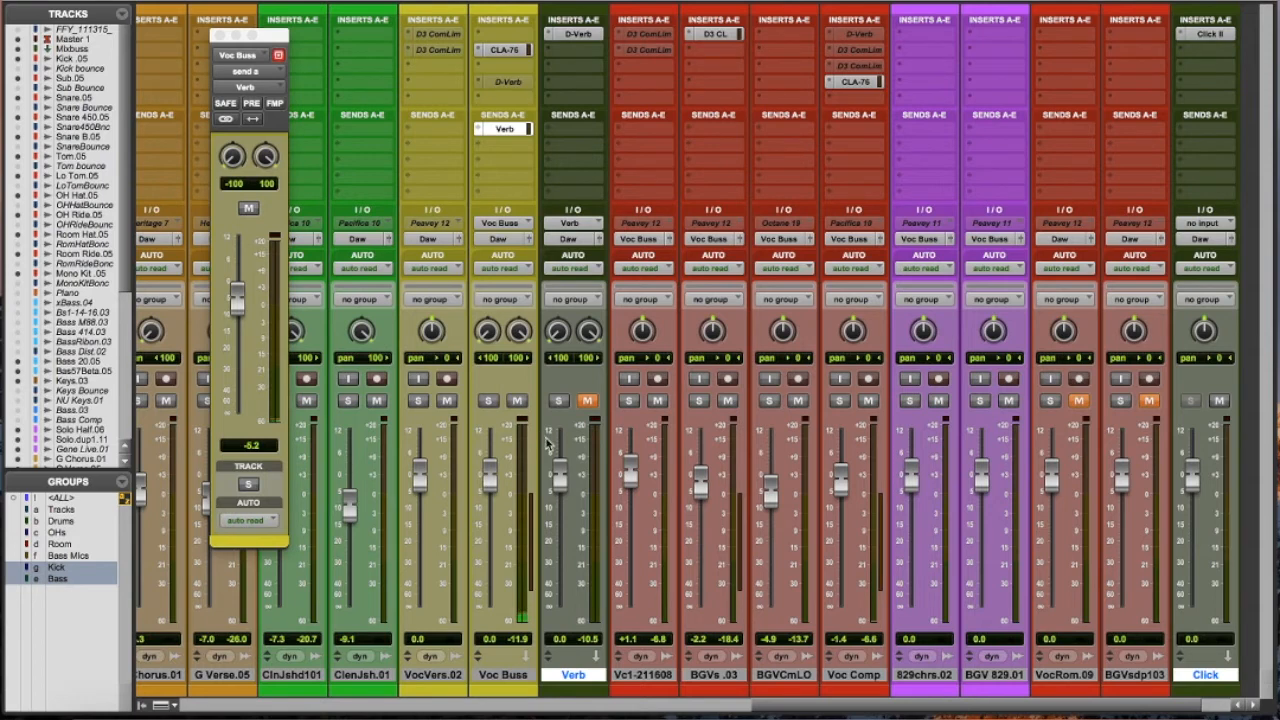
{"action": "left_click", "coordinate": [589, 402]}
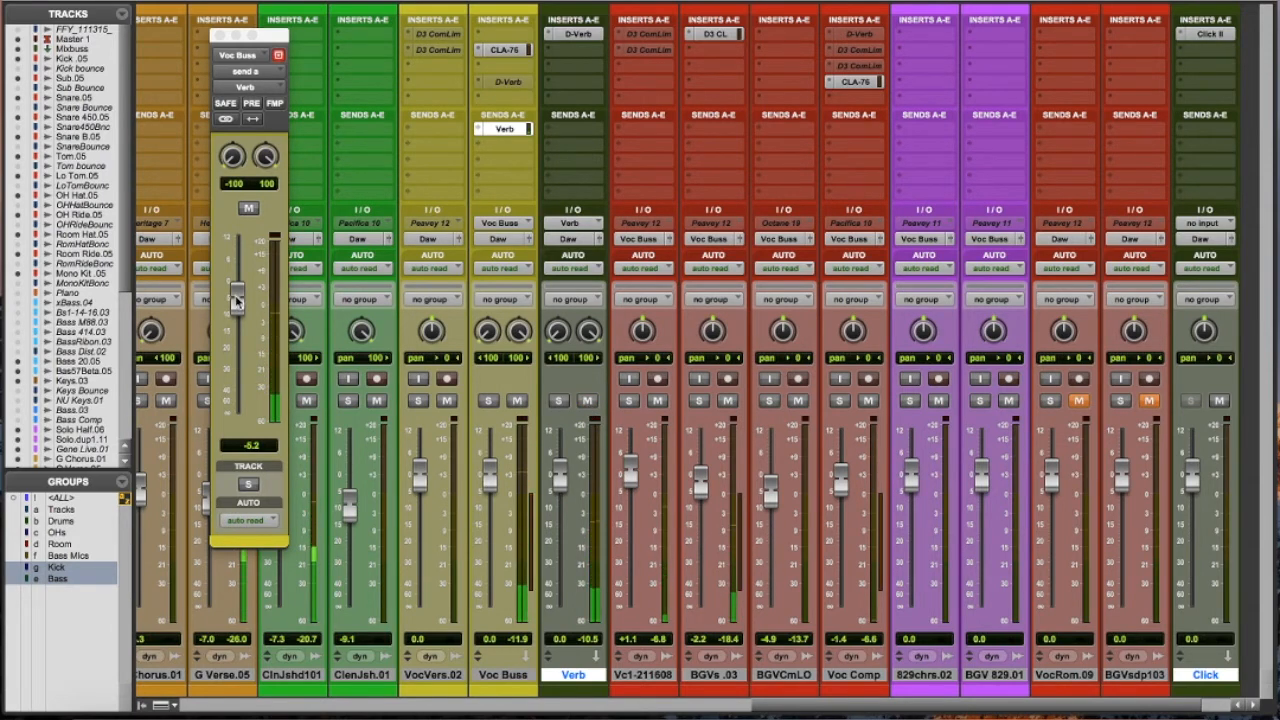
{"action": "left_click_drag", "start_coordinate": [237, 300], "coordinate": [237, 306]}
Compare the mix with the Verb track muted and unmuted, and raise the Verb send to -0.6 dB.
{"action": "left_click", "coordinate": [589, 402]}
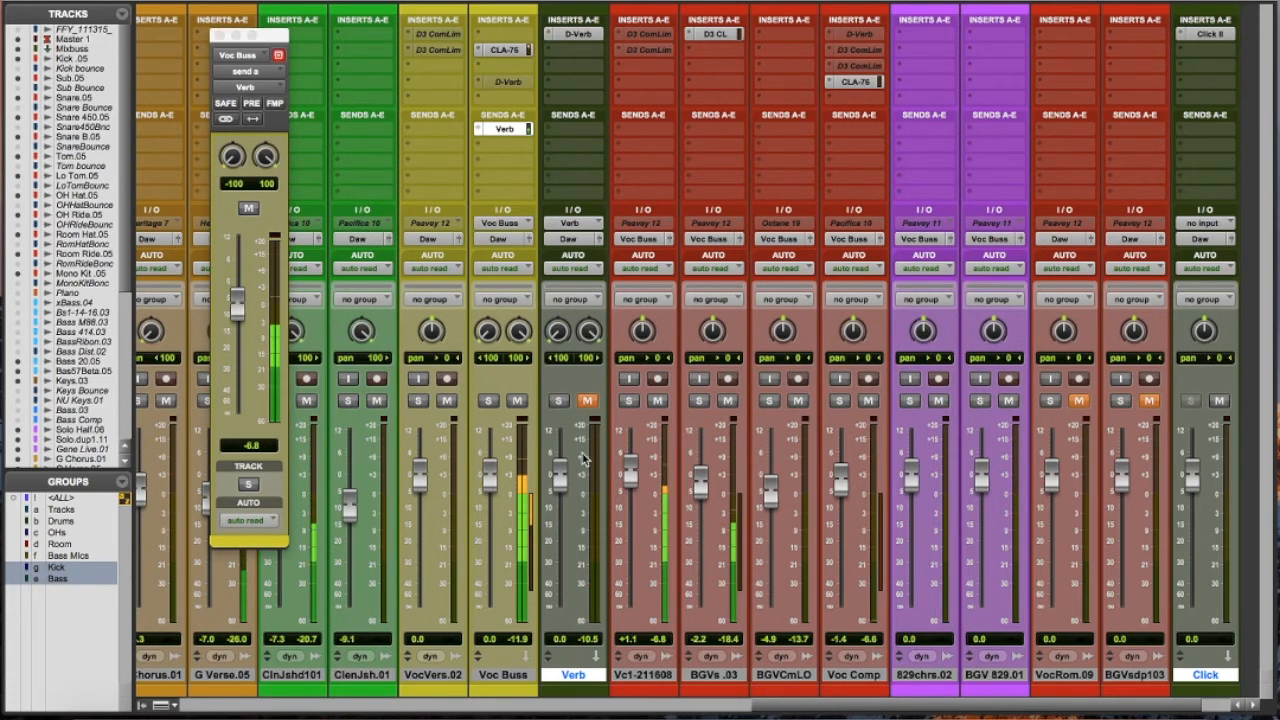
{"action": "left_click", "coordinate": [589, 404]}
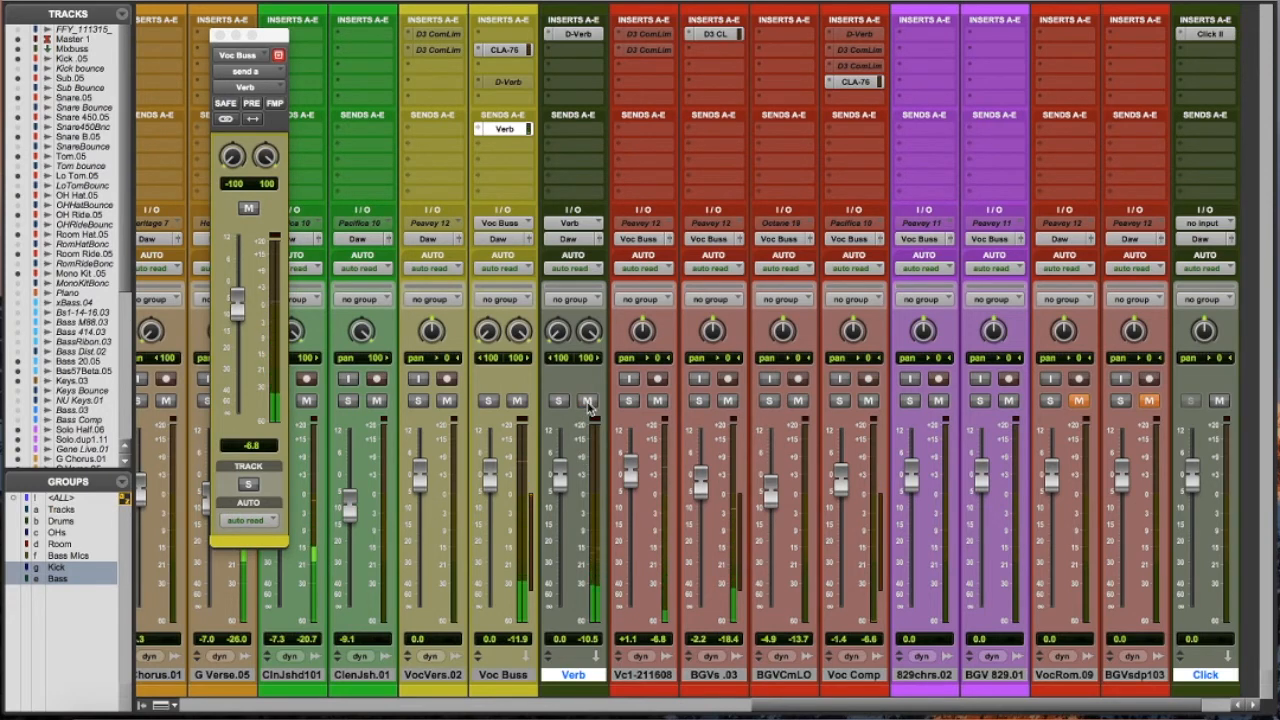
{"action": "left_click_drag", "start_coordinate": [236, 312], "coordinate": [255, 289]}
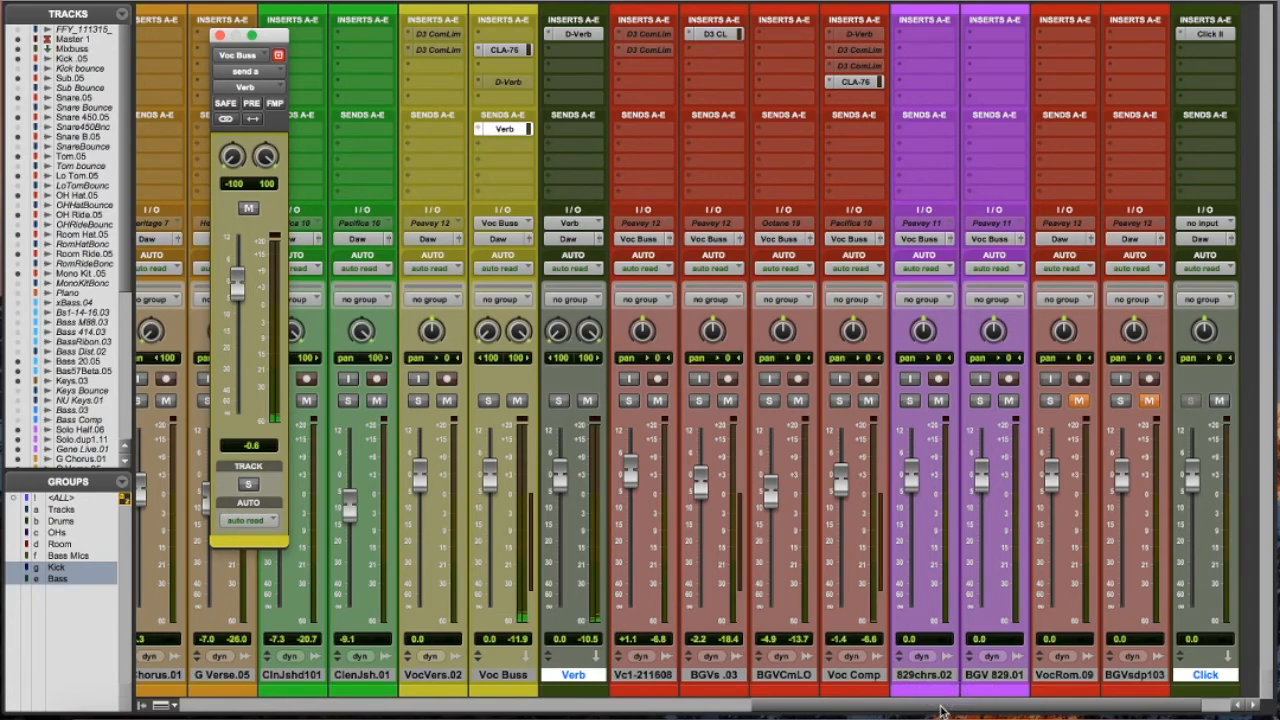
Select all the drum tracks from Kick .05 through Mono Kit.05 in the mixer.
{"action": "left_click_drag", "start_coordinate": [950, 706], "coordinate": [284, 712]}
{"action": "left_click", "coordinate": [296, 676]}
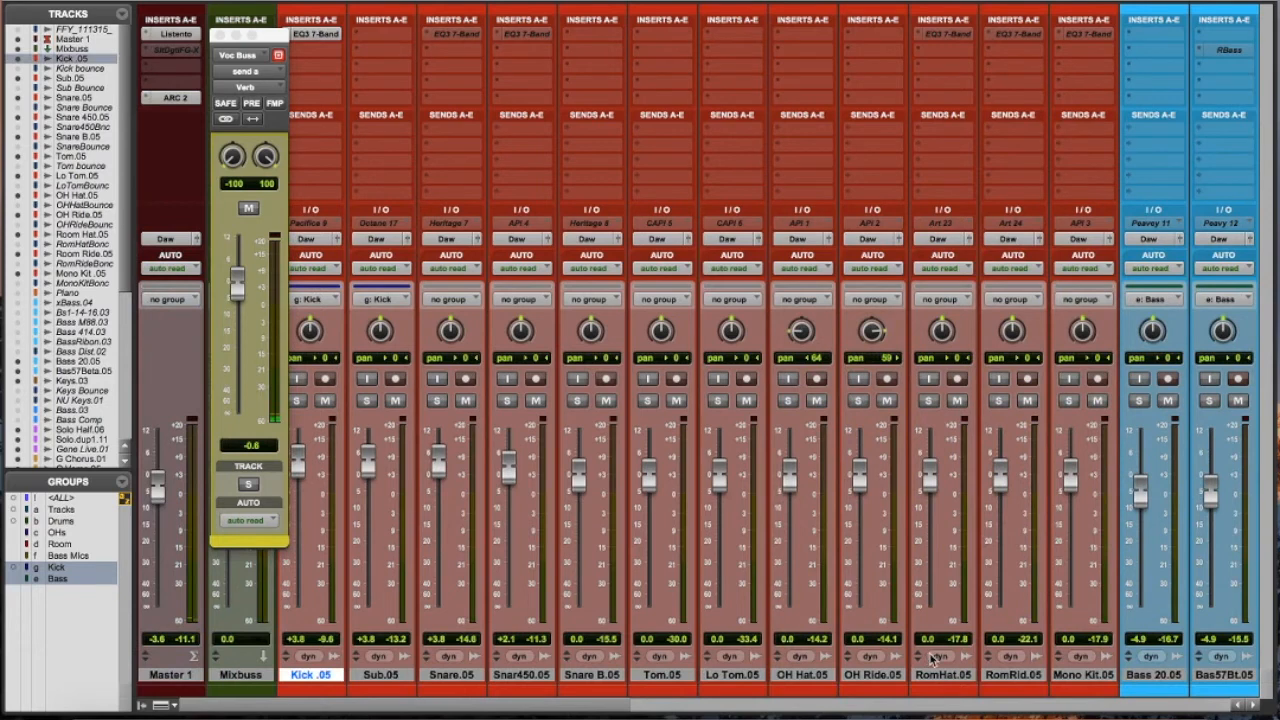
{"action": "left_click", "coordinate": [1080, 676], "text": "shift"}
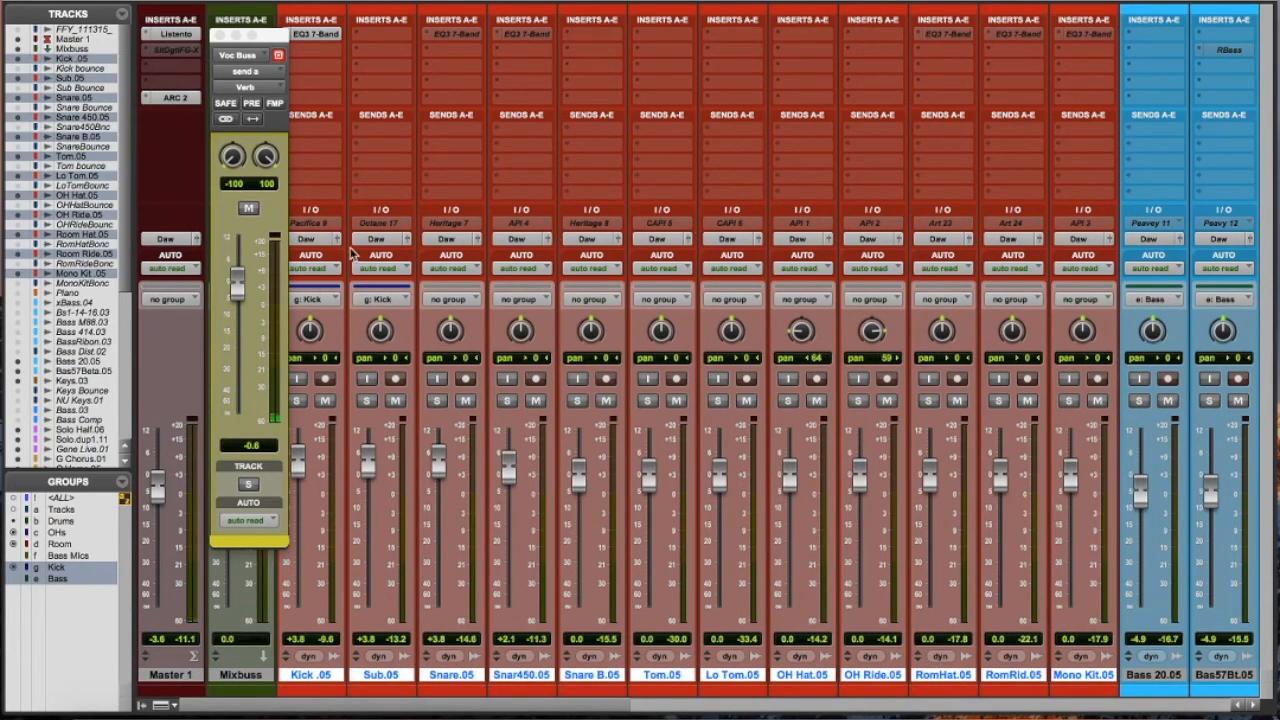